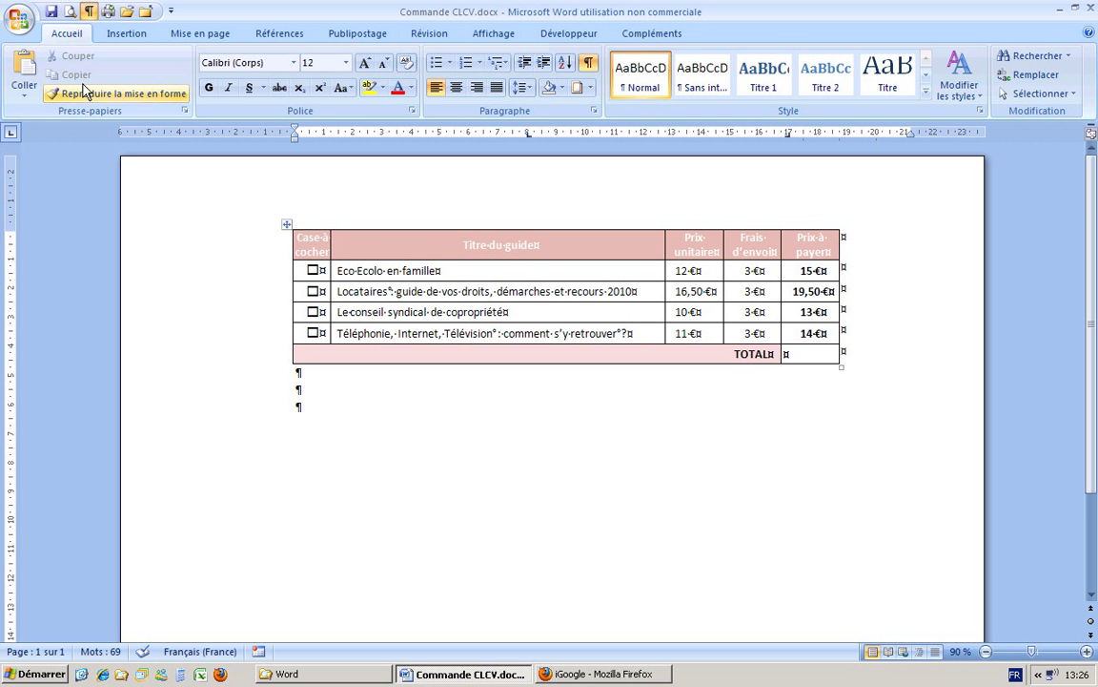
Step: Insert a table with 5 columns and 6 rows below the existing order table
{"action": "left_click", "coordinate": [128, 35]}
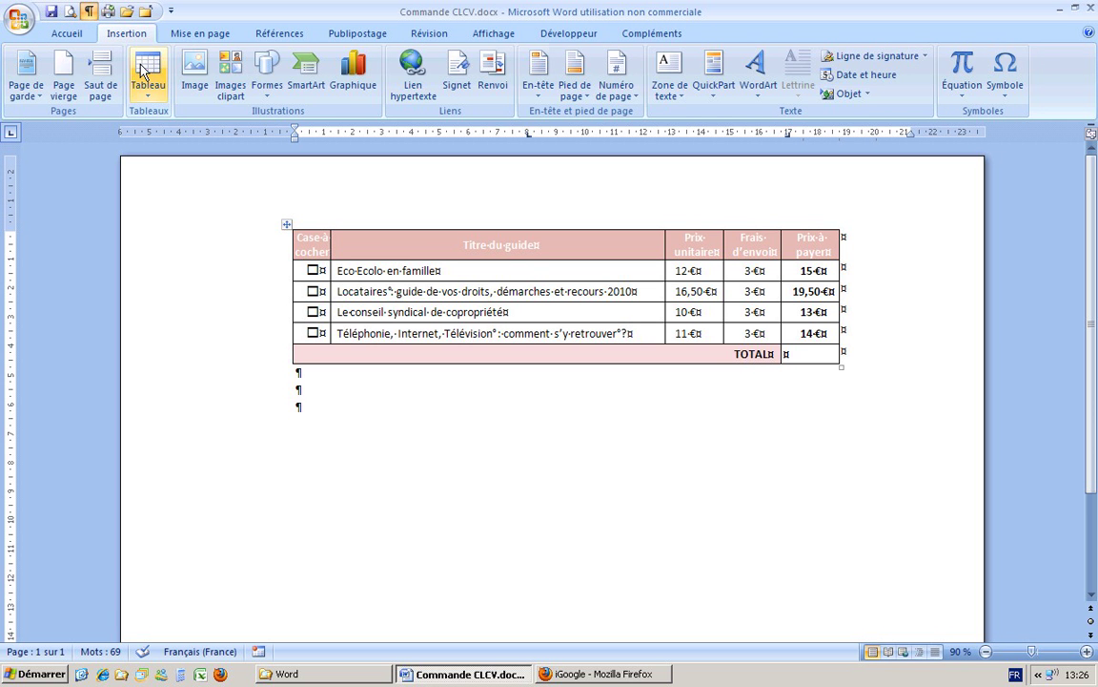
{"action": "left_click", "coordinate": [147, 75]}
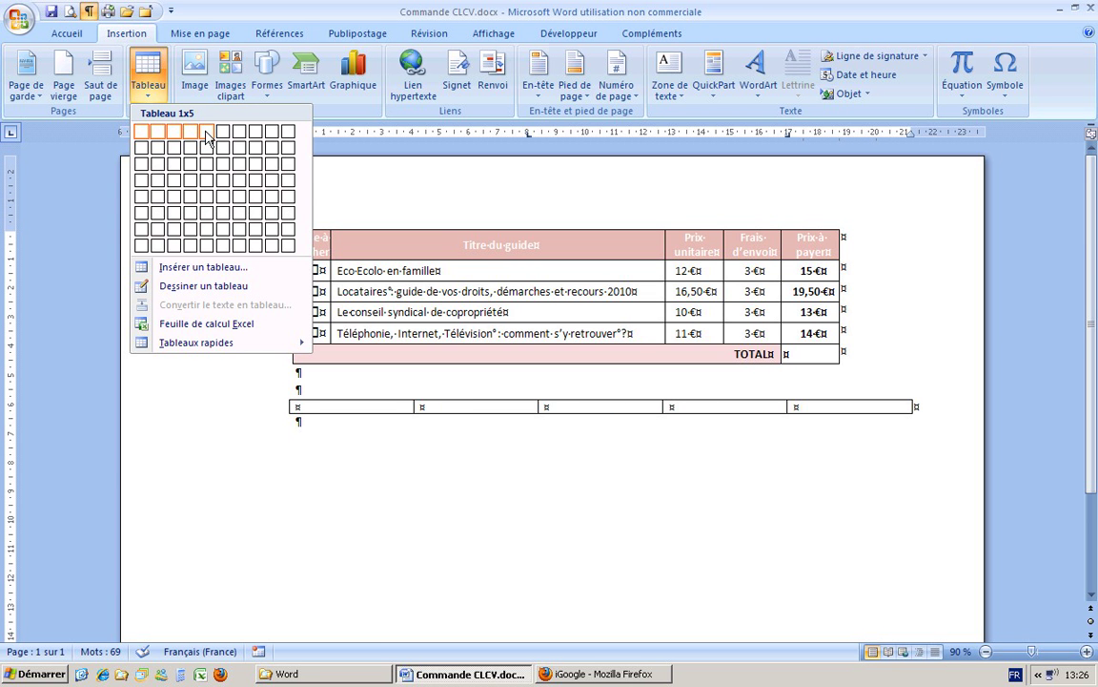
{"action": "left_click", "coordinate": [210, 212]}
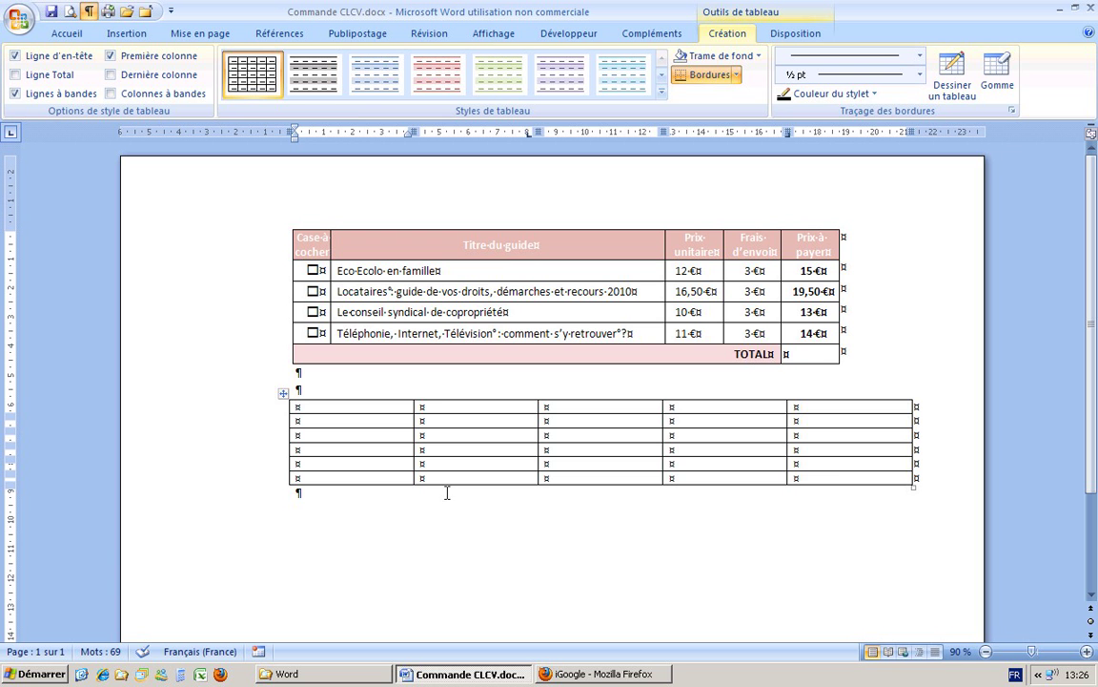
Step: Add two extra rows at the end of the new table and delete them again
{"action": "left_click", "coordinate": [816, 479]}
{"action": "key", "text": "Tab"}
{"action": "key", "text": "Tab"}
{"action": "key", "text": "Tab"}
{"action": "key", "text": "Tab"}
{"action": "key", "text": "Tab"}
{"action": "key", "text": "Tab"}
{"action": "key", "text": "Tab"}
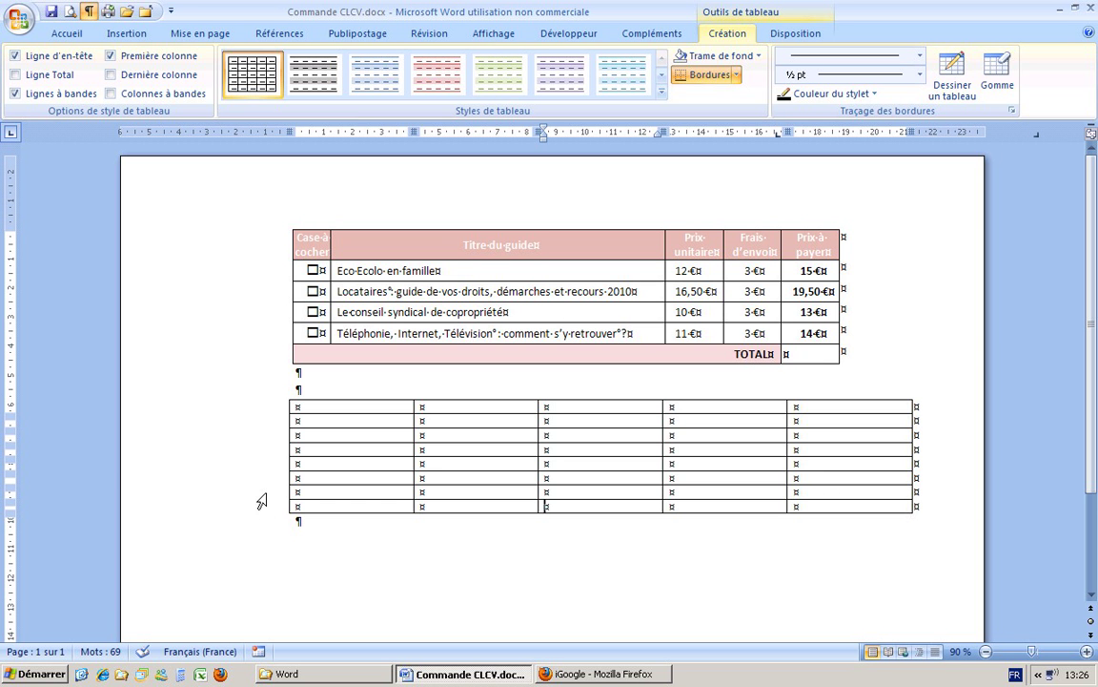
{"action": "left_click_drag", "start_coordinate": [265, 494], "coordinate": [262, 519]}
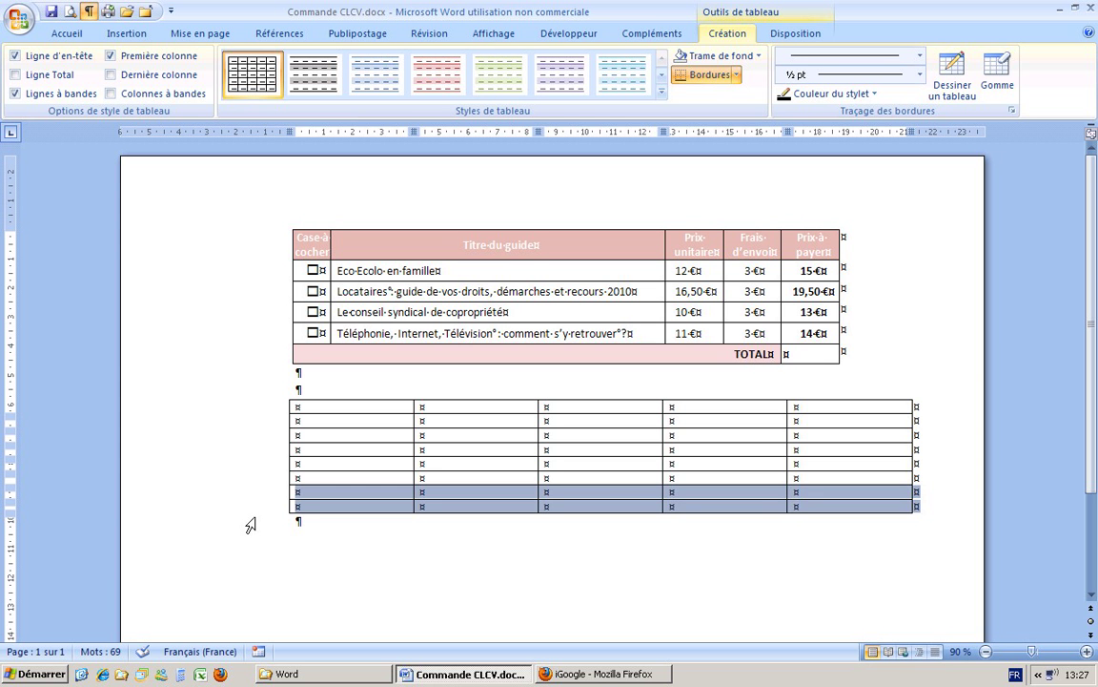
{"action": "key", "text": "BackSpace"}
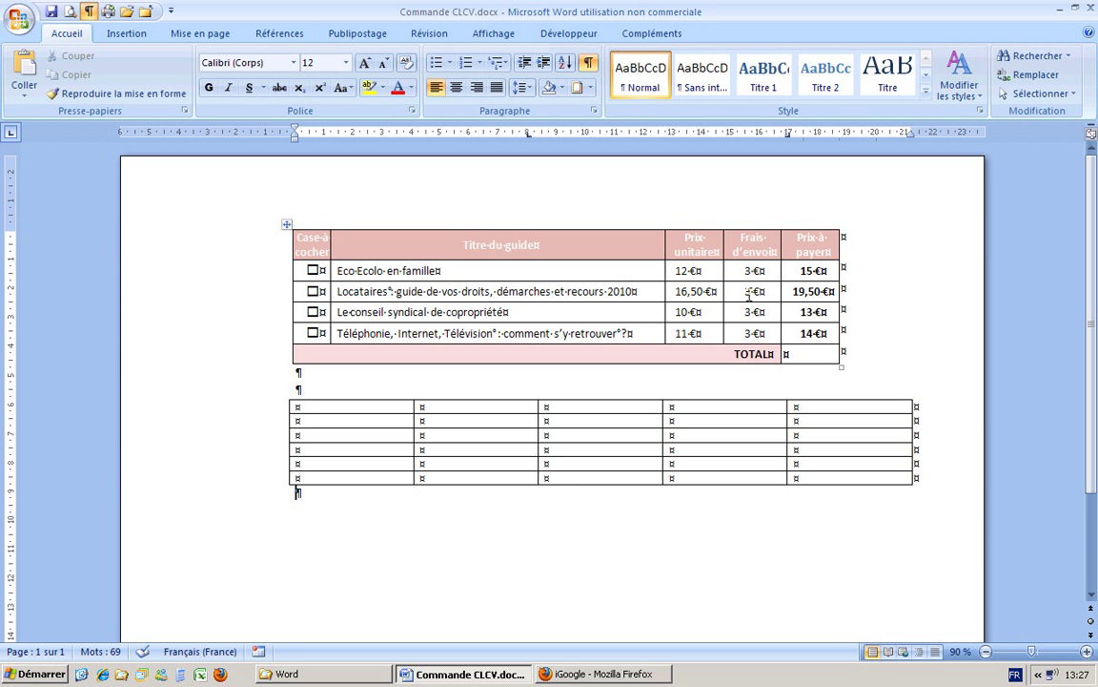
Step: Merge the first four cells of the new table's last row into one cell
{"action": "left_click_drag", "start_coordinate": [357, 477], "coordinate": [696, 481]}
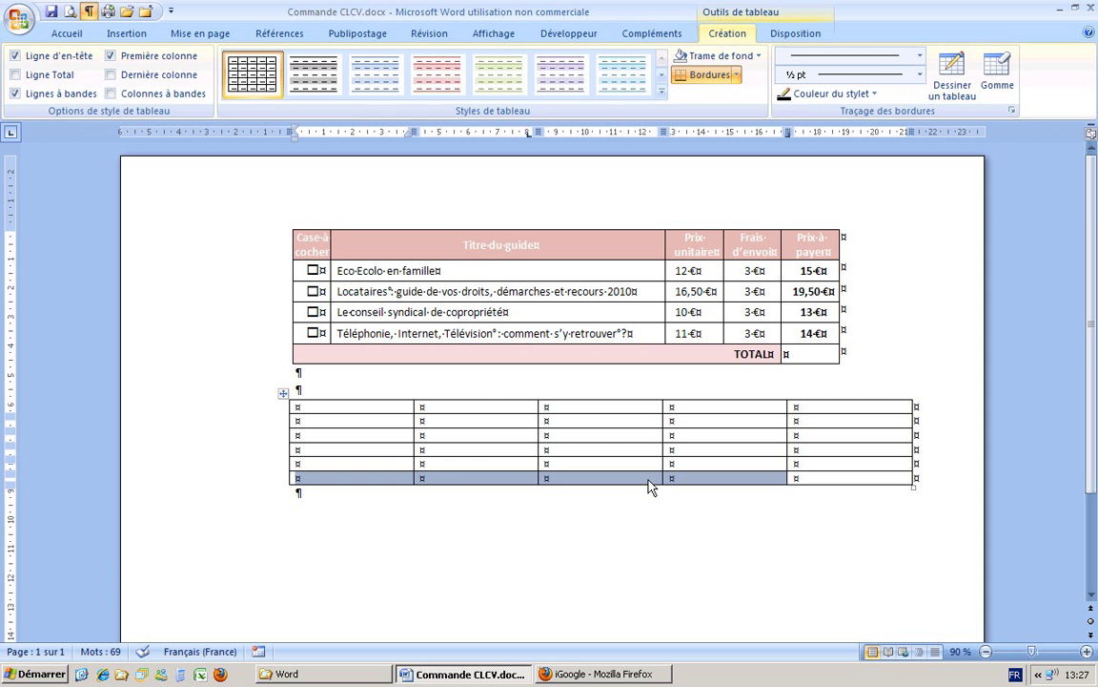
{"action": "right_click", "coordinate": [462, 483]}
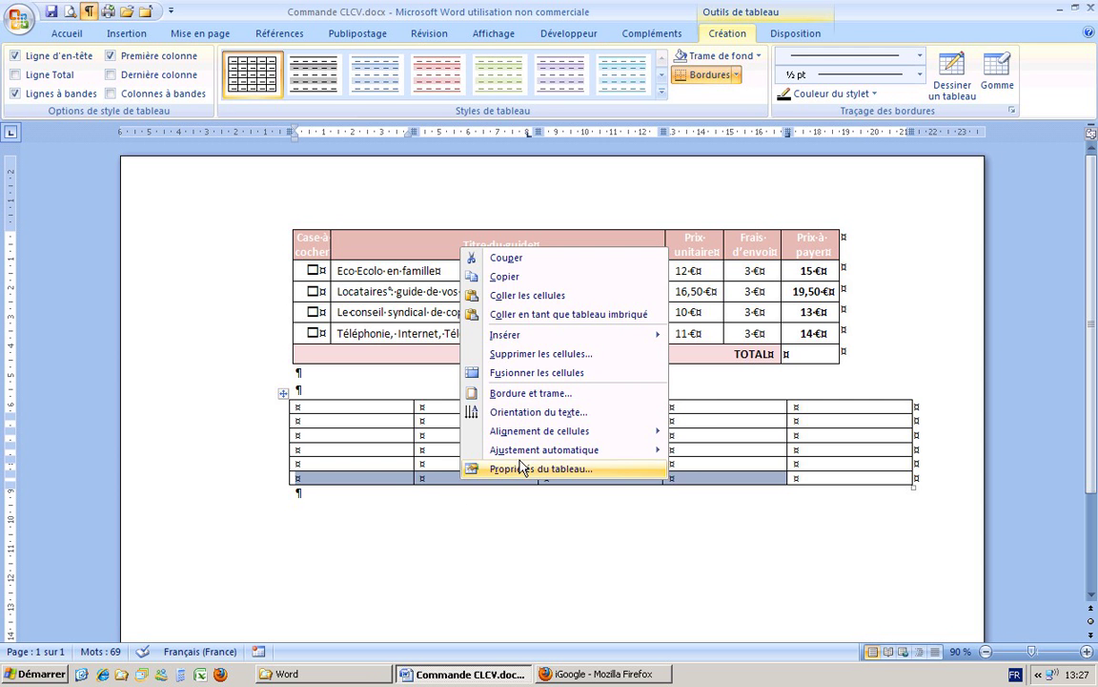
{"action": "left_click", "coordinate": [529, 374]}
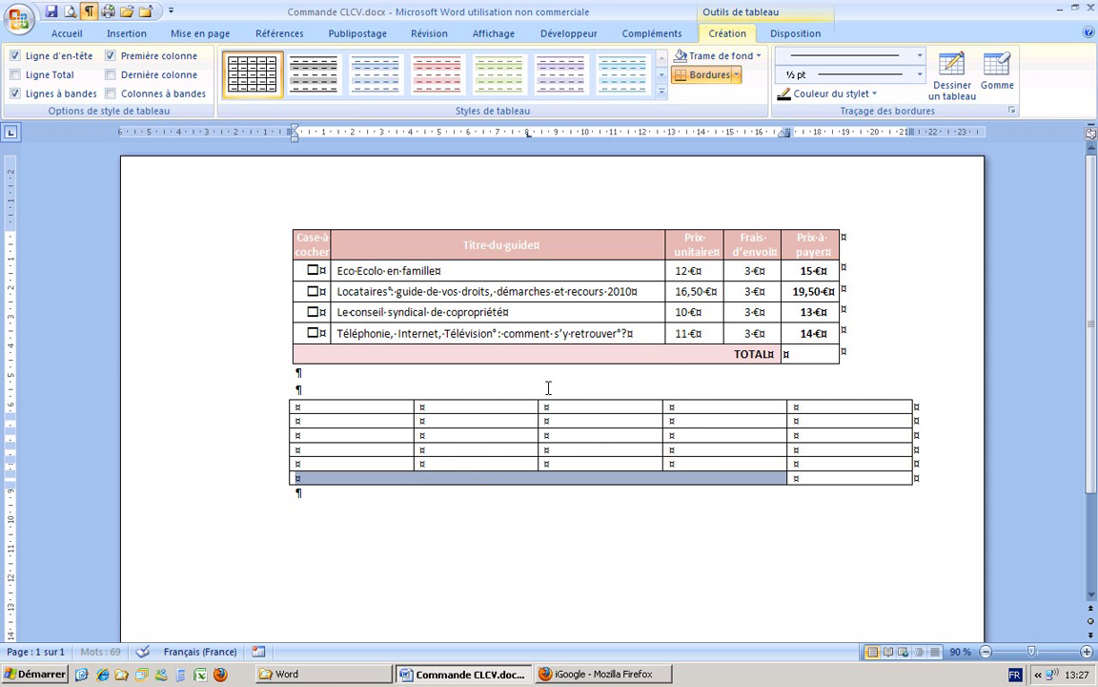
{"action": "left_click", "coordinate": [690, 474]}
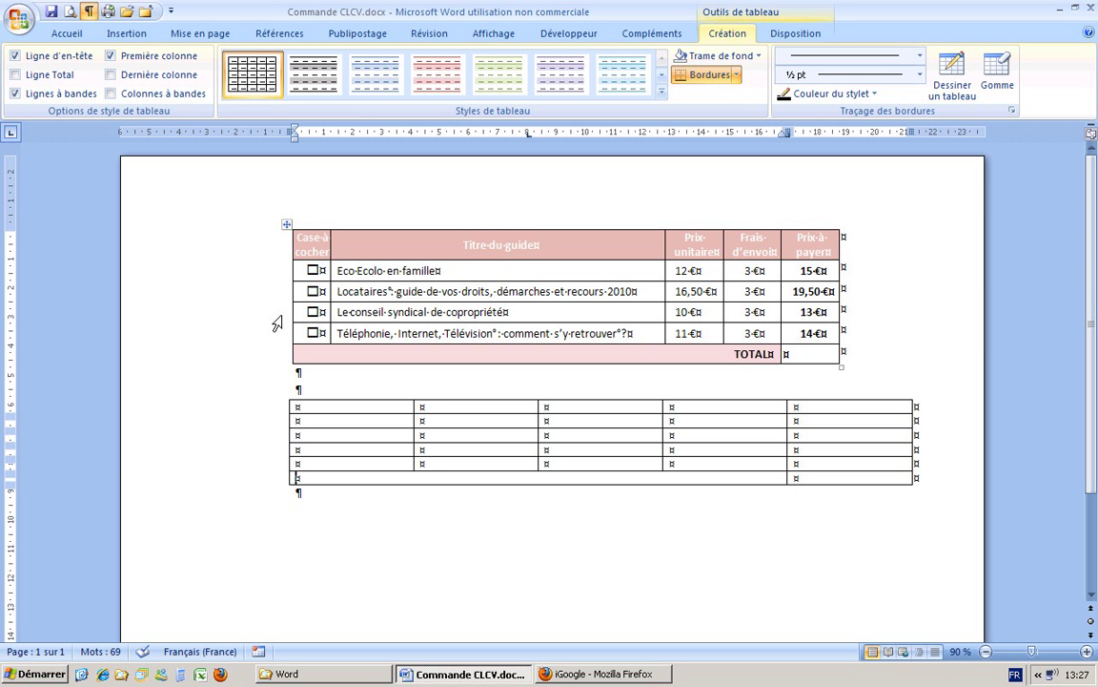
Step: Set the height of all rows in the new table to at least 0,8 cm
{"action": "left_click_drag", "start_coordinate": [269, 412], "coordinate": [268, 485]}
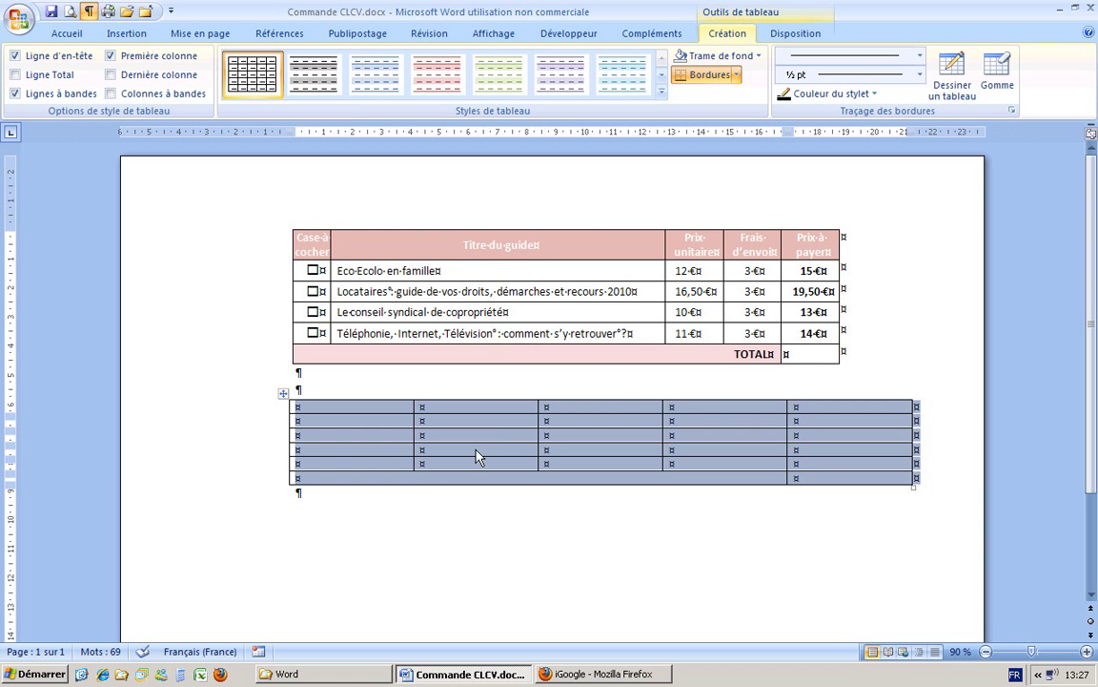
{"action": "right_click", "coordinate": [504, 443]}
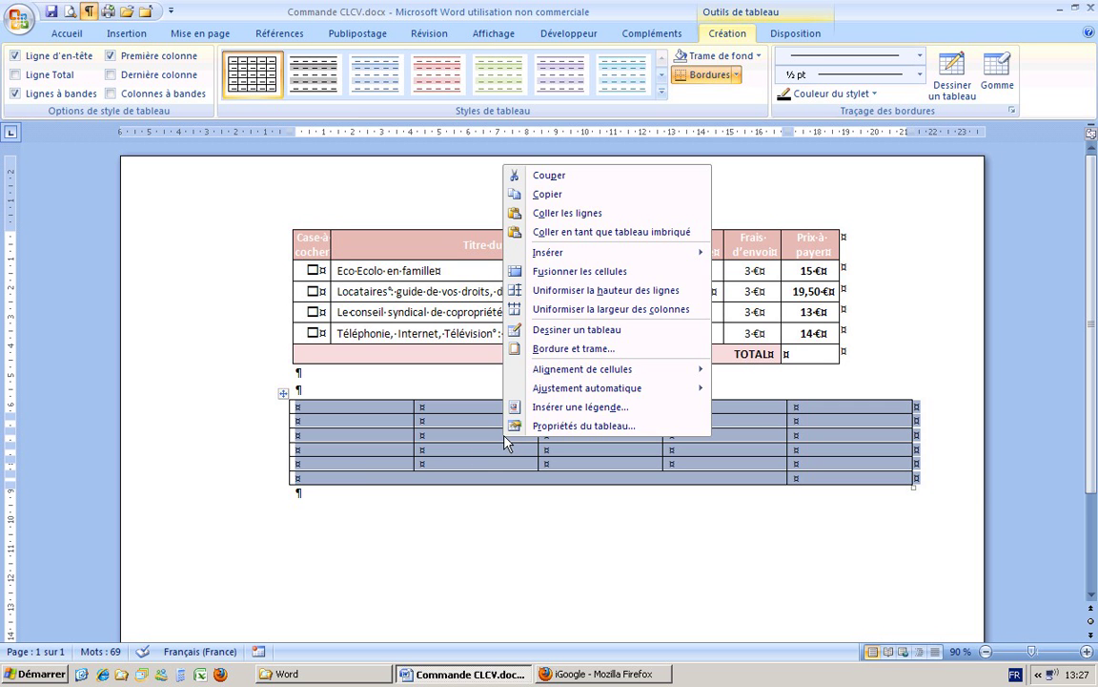
{"action": "left_click", "coordinate": [545, 426]}
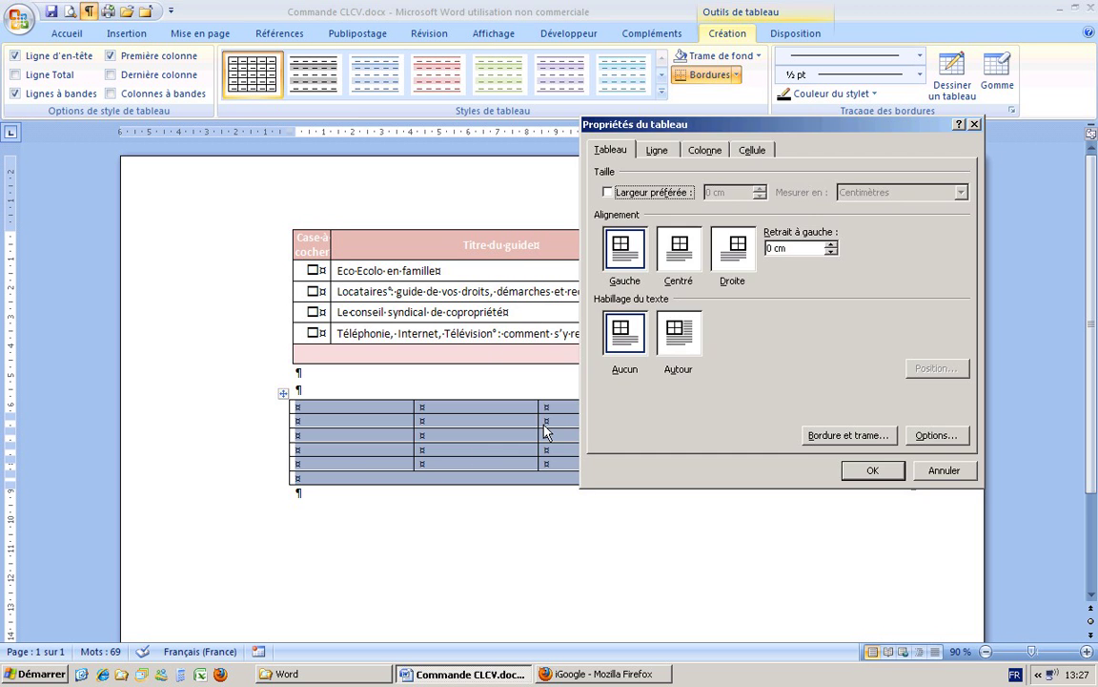
{"action": "left_click", "coordinate": [661, 153]}
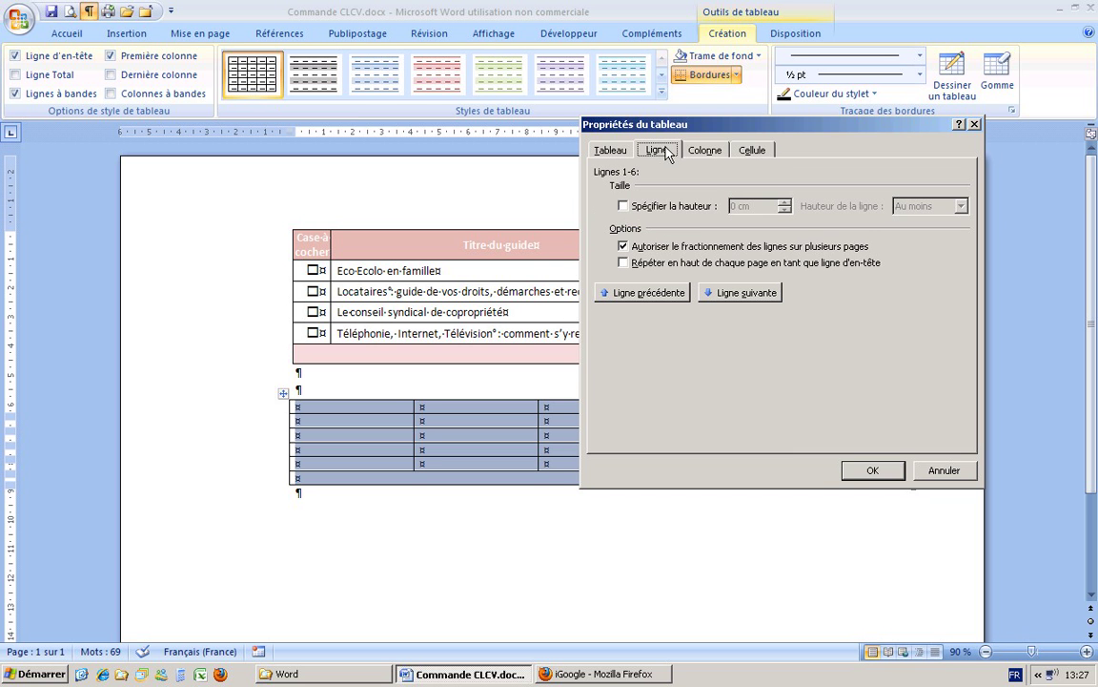
{"action": "left_click", "coordinate": [624, 206]}
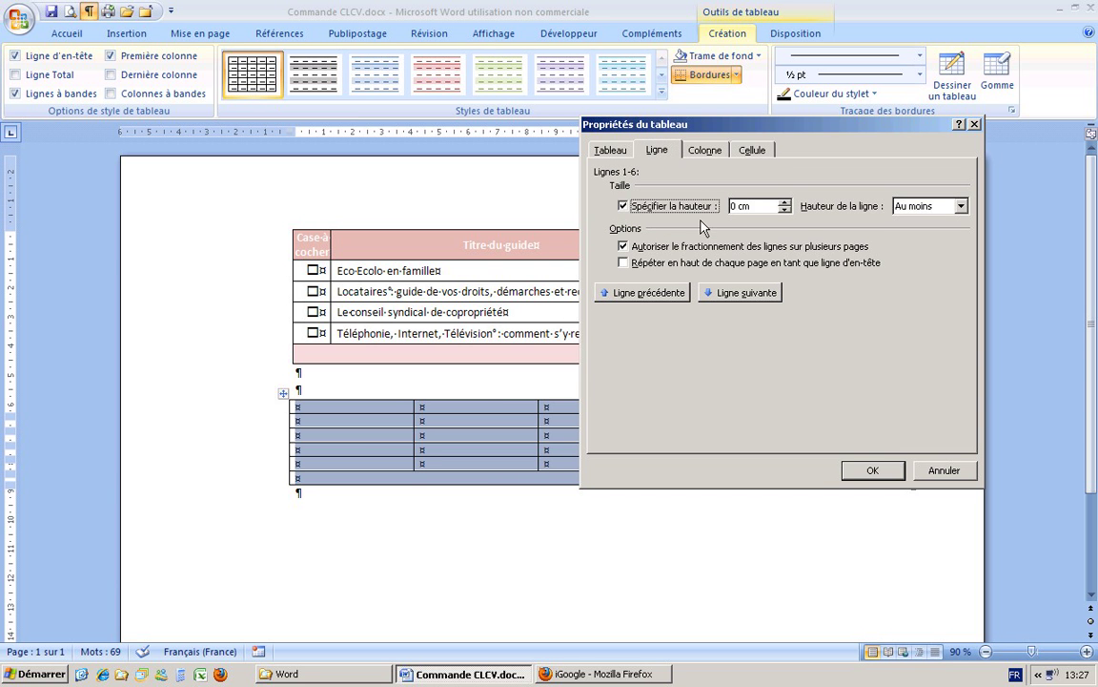
{"action": "left_click", "coordinate": [785, 203]}
{"action": "left_click", "coordinate": [784, 202]}
{"action": "left_click", "coordinate": [785, 202]}
{"action": "left_click", "coordinate": [785, 202]}
{"action": "left_click", "coordinate": [785, 203]}
{"action": "left_click", "coordinate": [865, 471]}
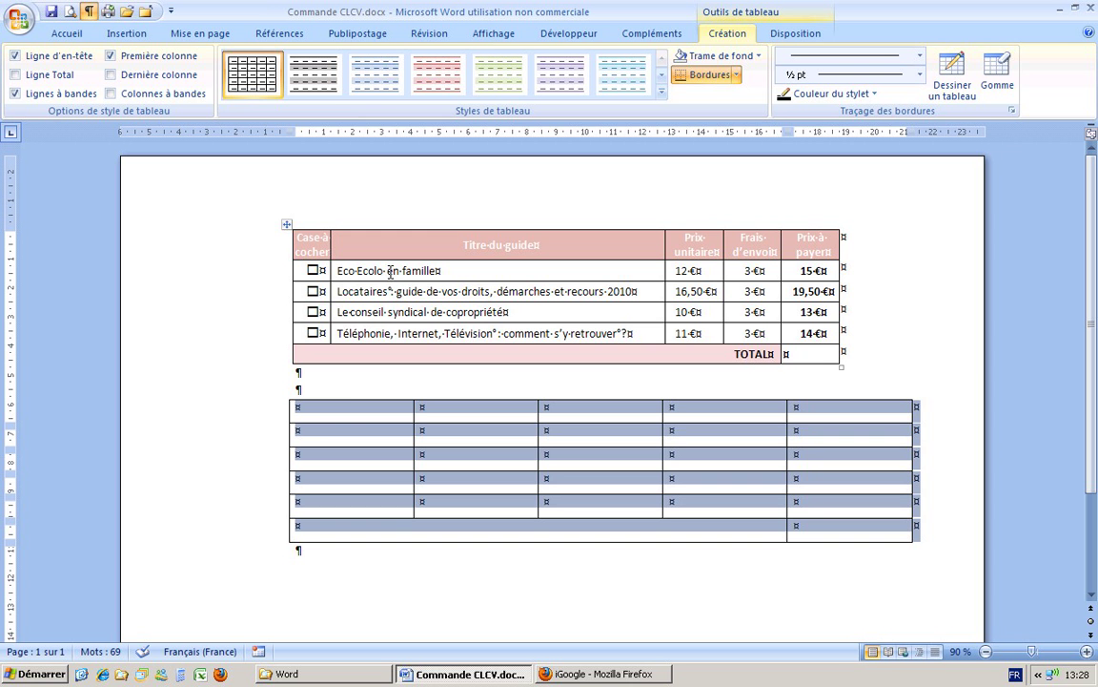
Step: Set the vertical alignment of all cells in the new table to Centré
{"action": "right_click", "coordinate": [317, 415]}
{"action": "left_click", "coordinate": [370, 398]}
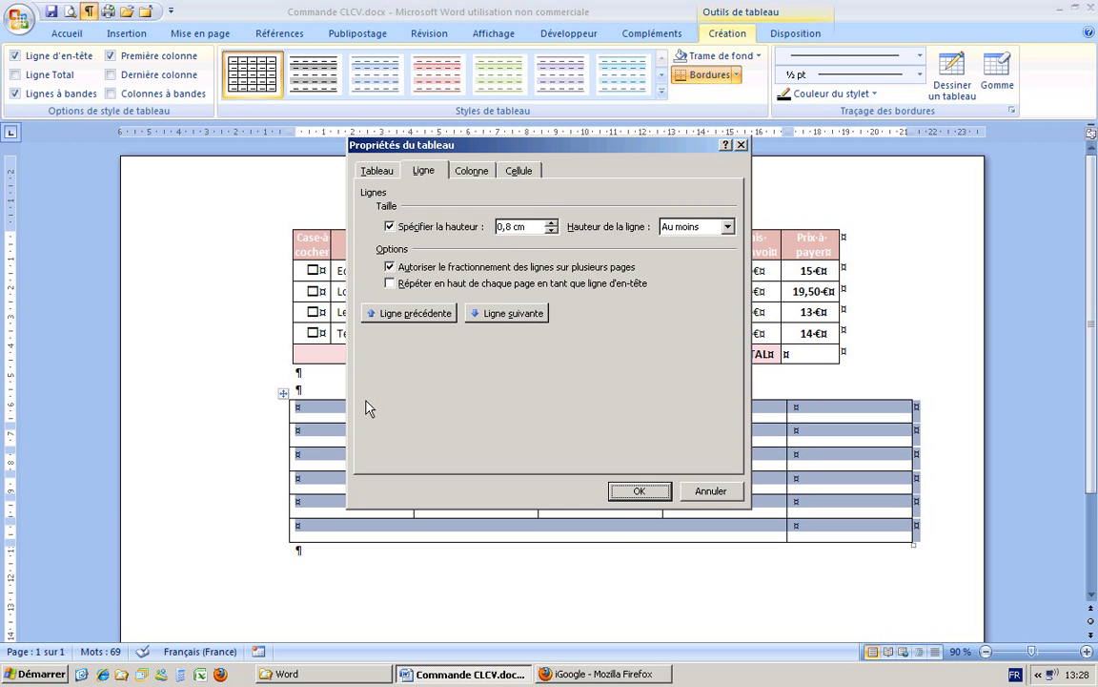
{"action": "left_click", "coordinate": [520, 172]}
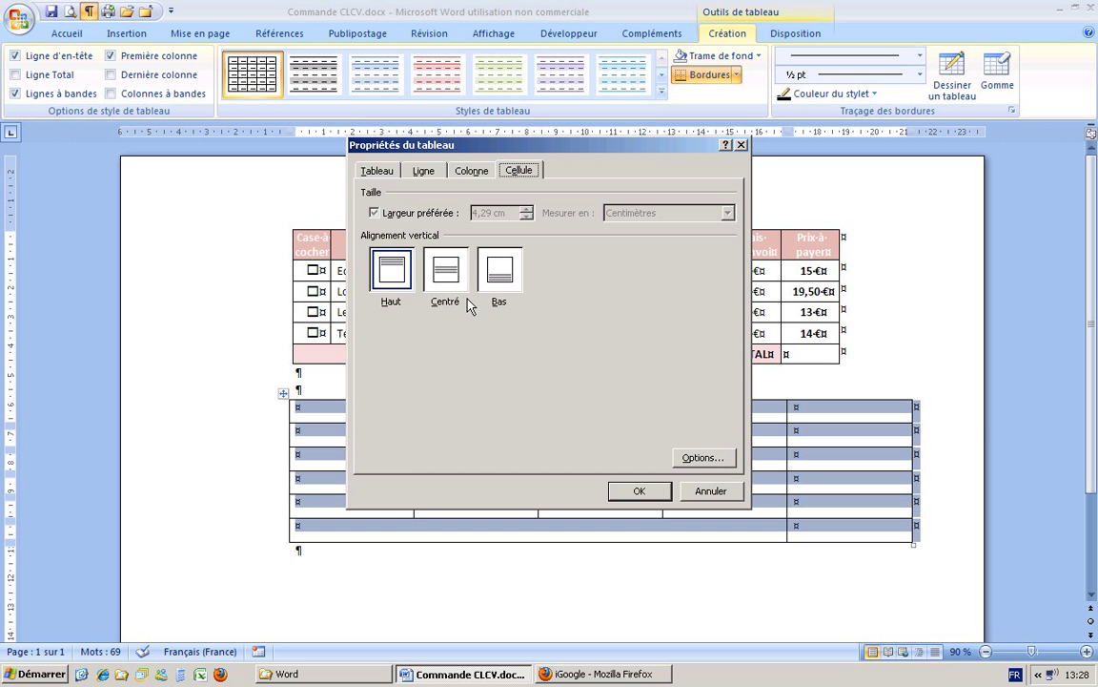
{"action": "left_click", "coordinate": [446, 275]}
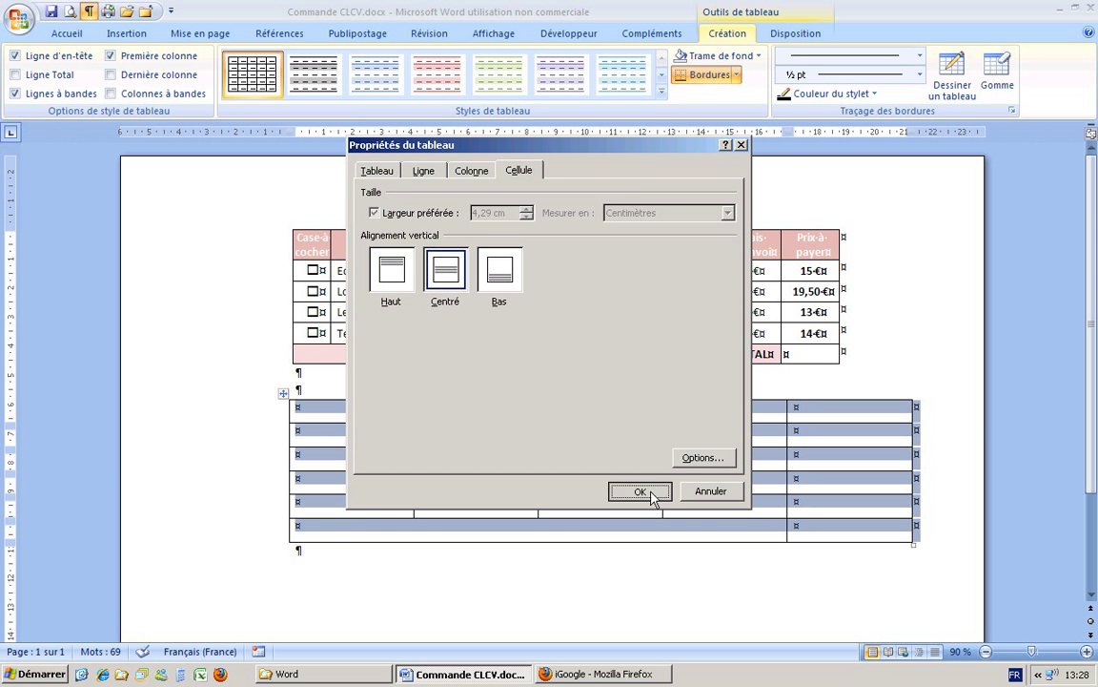
{"action": "left_click", "coordinate": [641, 490]}
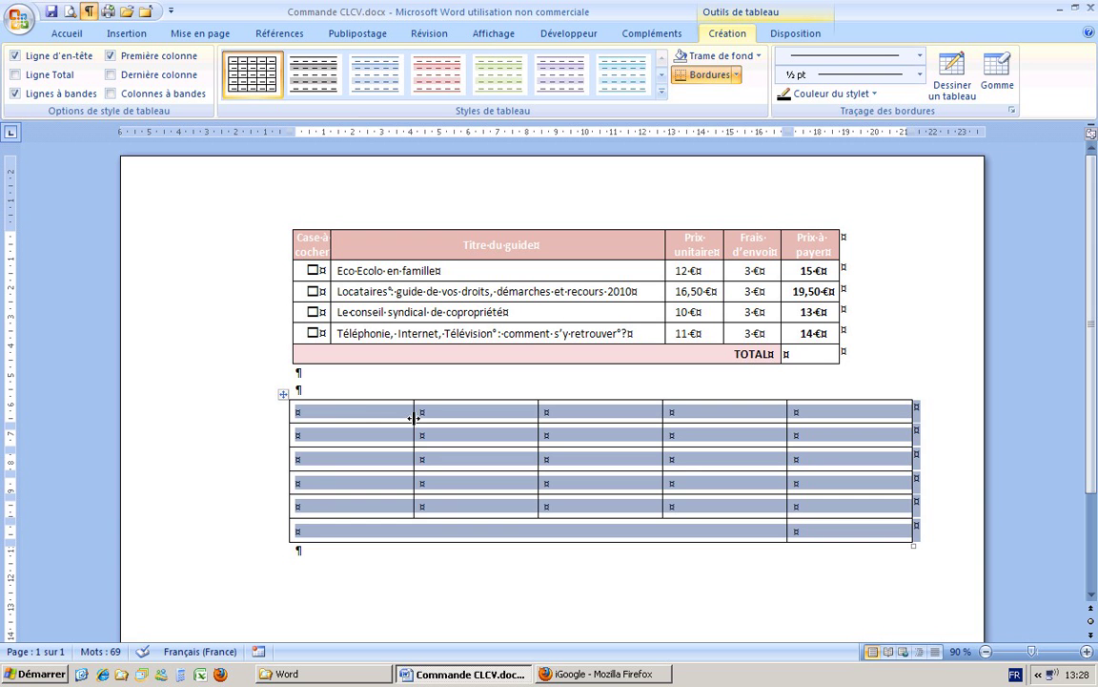
Step: Resize the new table's columns so their borders line up with the column widths of the model table above
{"action": "left_click_drag", "start_coordinate": [413, 418], "coordinate": [331, 413]}
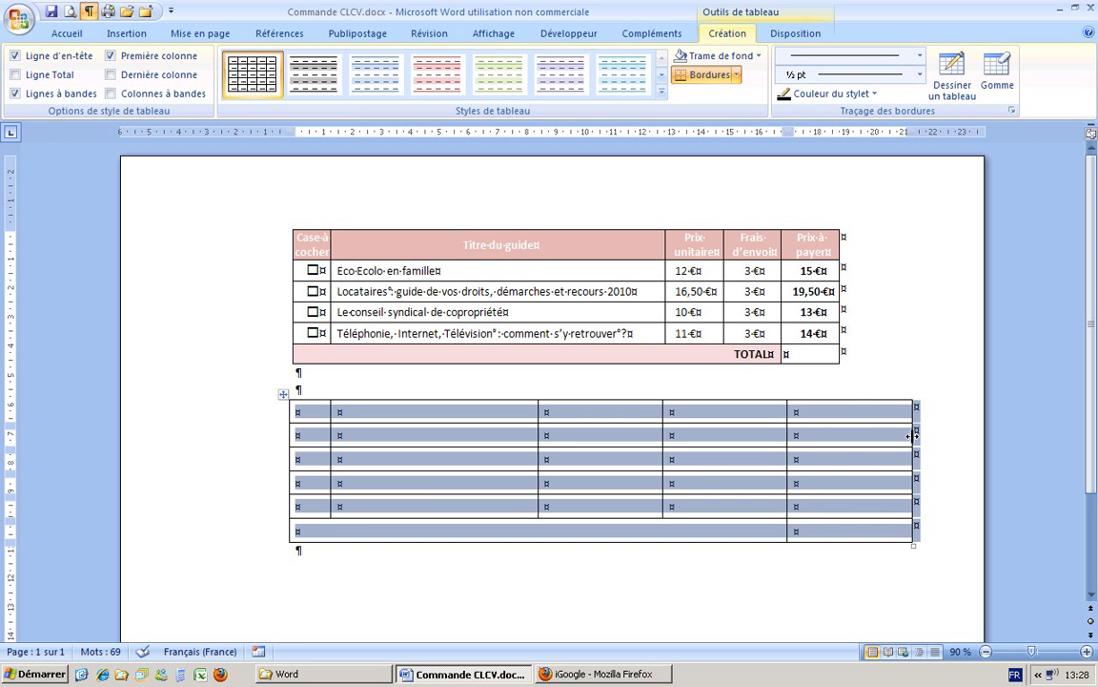
{"action": "left_click_drag", "start_coordinate": [913, 434], "coordinate": [780, 431]}
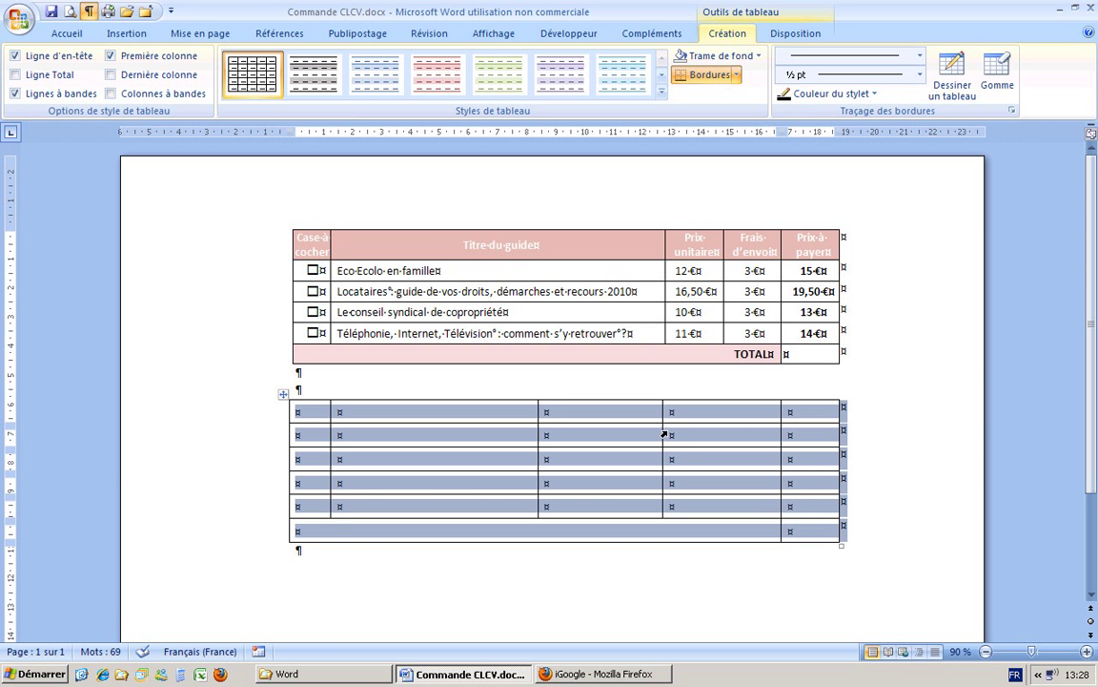
{"action": "left_click_drag", "start_coordinate": [661, 434], "coordinate": [724, 433]}
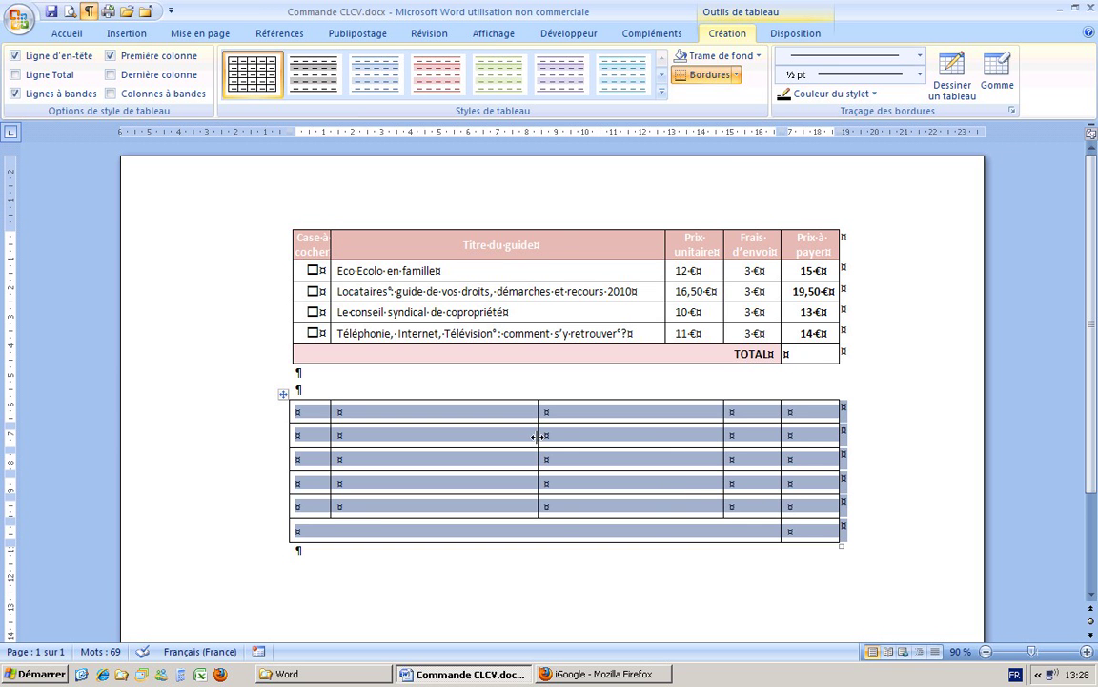
{"action": "left_click_drag", "start_coordinate": [540, 435], "coordinate": [665, 439]}
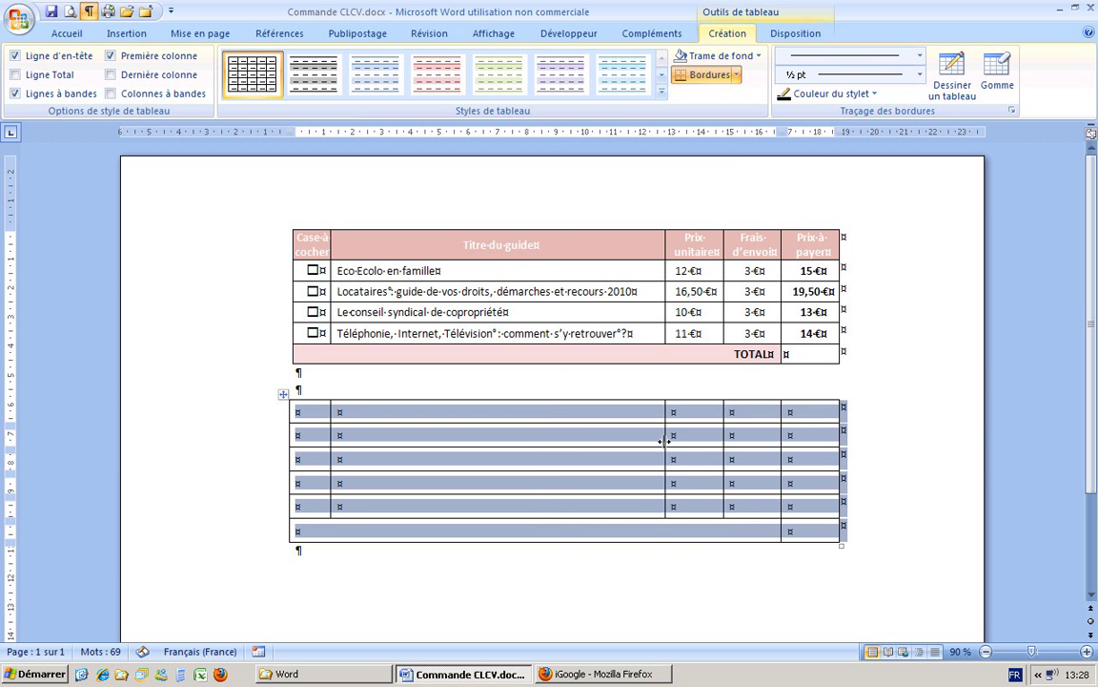
{"action": "left_click", "coordinate": [594, 417]}
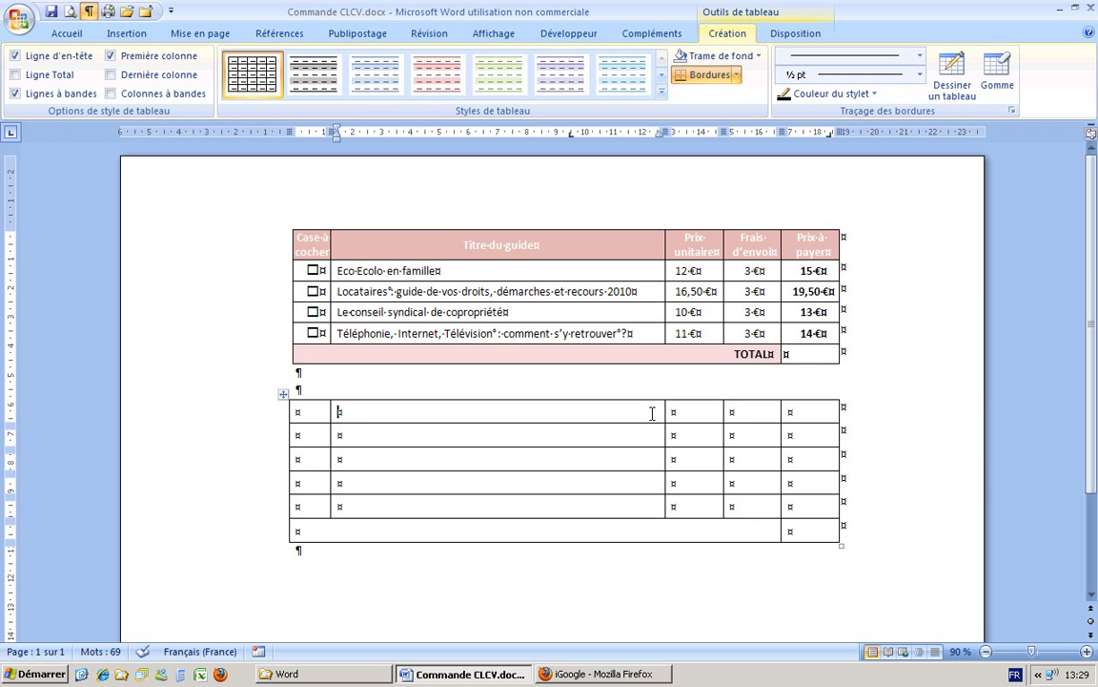
Step: Shade the header row of the new table with the third tint of the red theme colour
{"action": "left_click", "coordinate": [272, 417]}
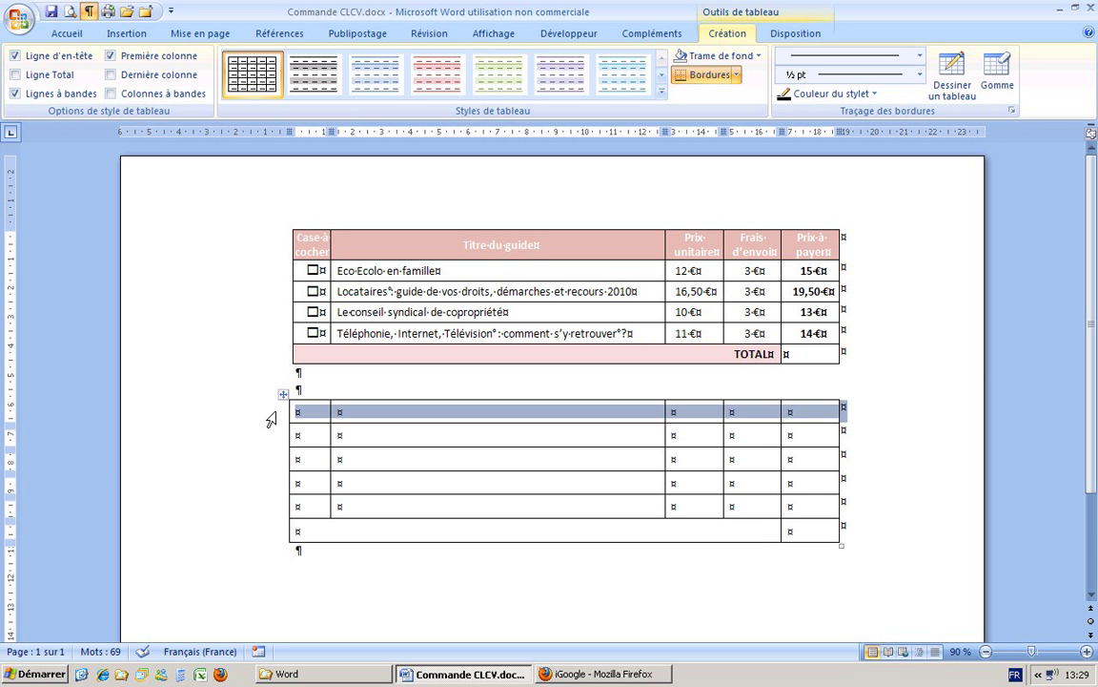
{"action": "right_click", "coordinate": [541, 419]}
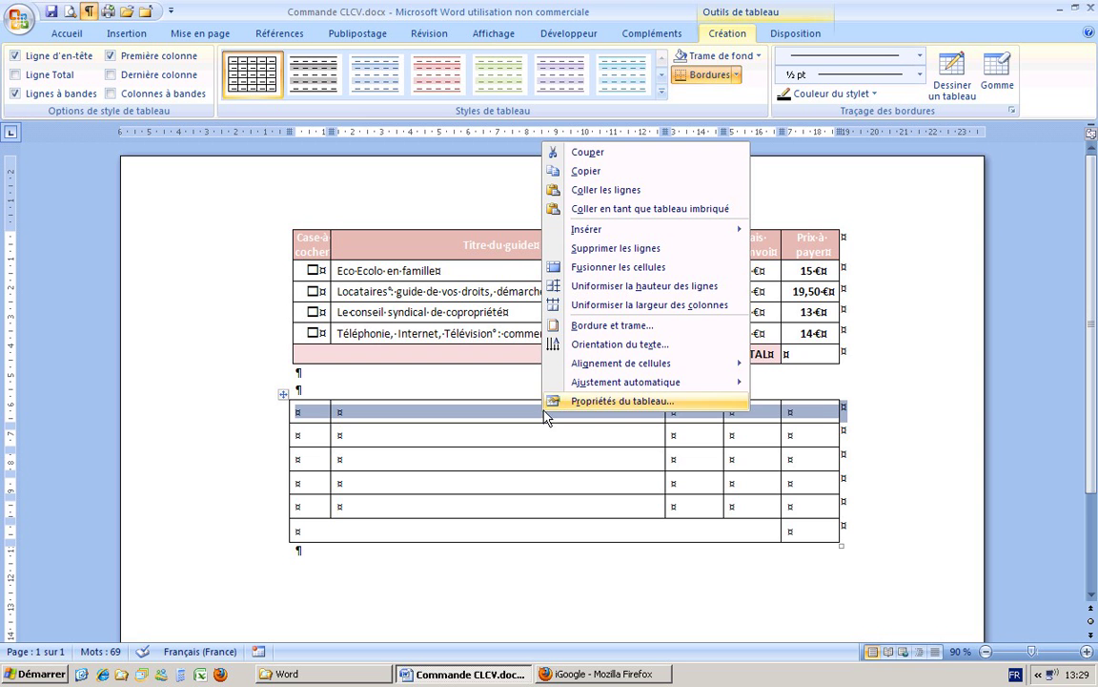
{"action": "left_click", "coordinate": [613, 326]}
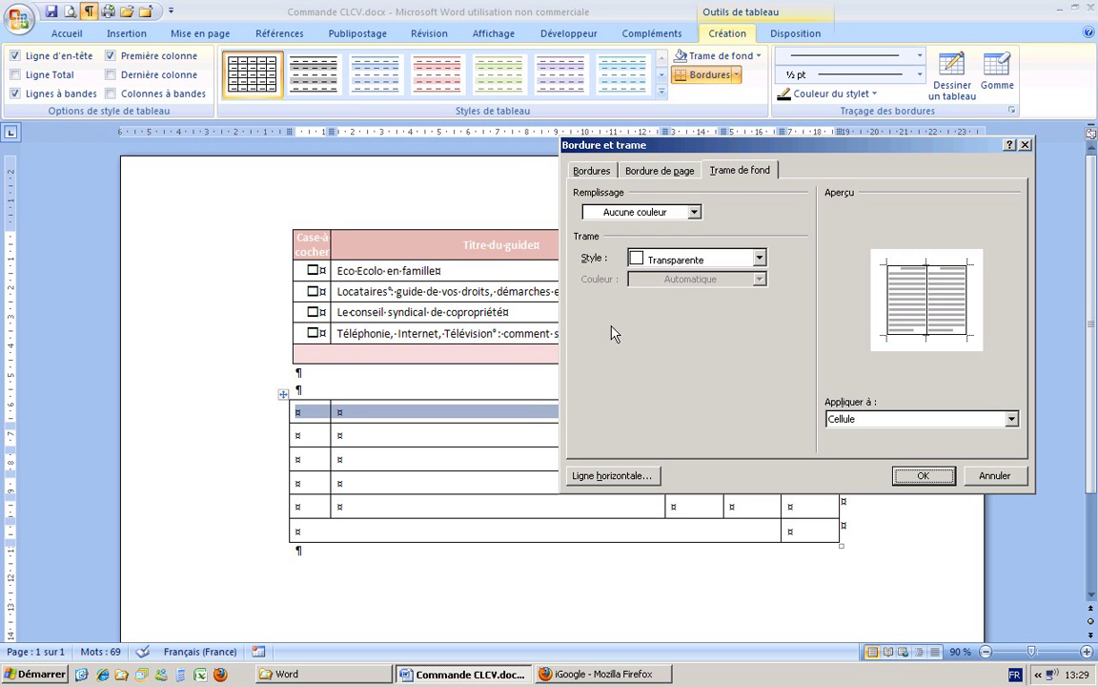
{"action": "left_click", "coordinate": [694, 212]}
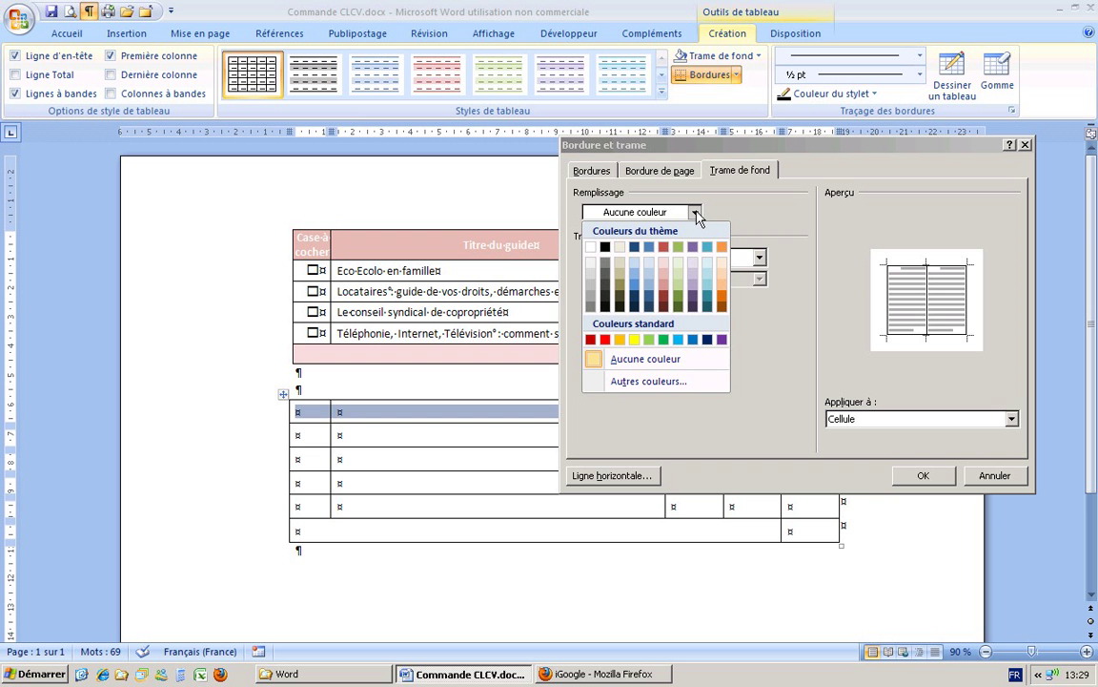
{"action": "left_click", "coordinate": [664, 287]}
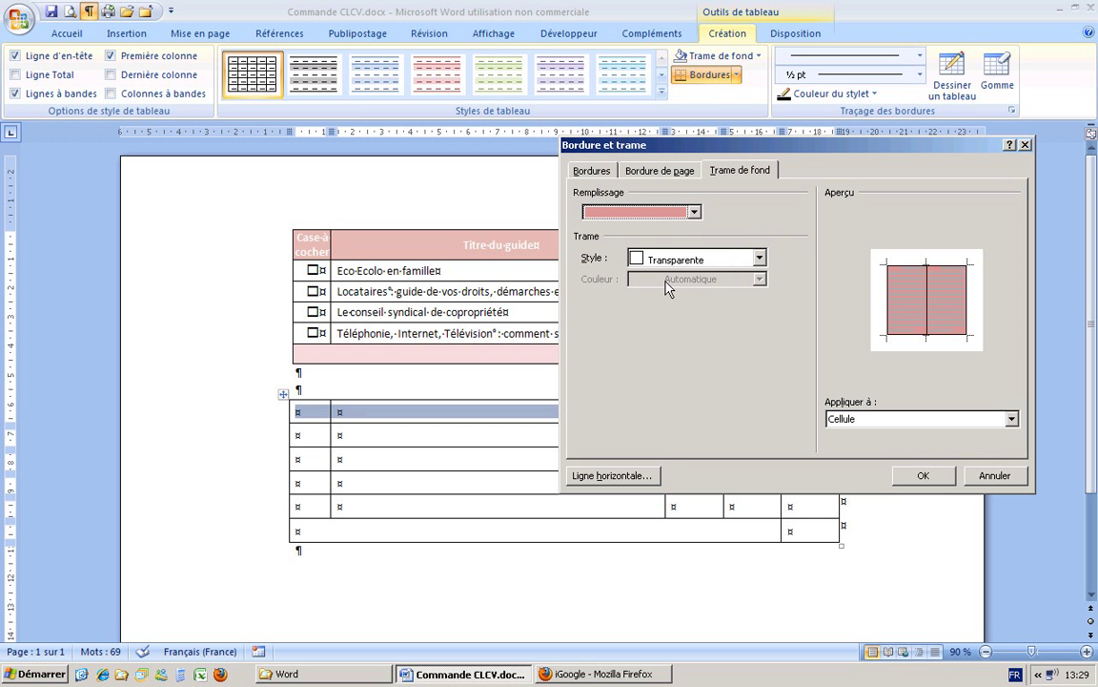
{"action": "left_click", "coordinate": [923, 475]}
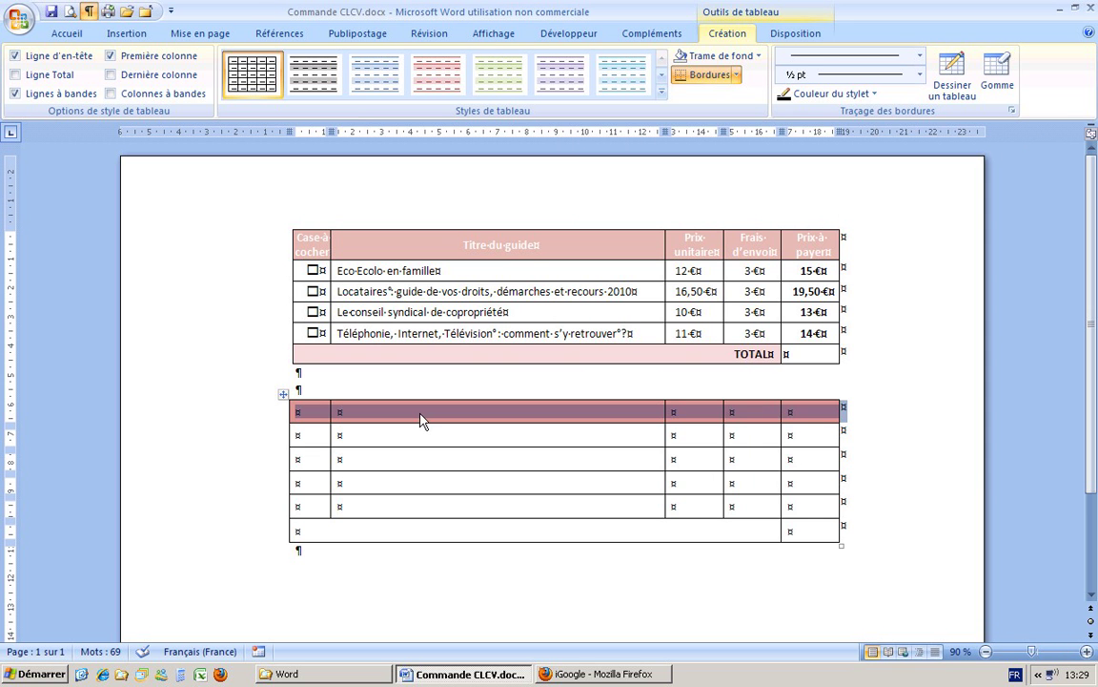
Step: Shade the last row of the new table with the lightest tint of the red theme colour
{"action": "left_click", "coordinate": [262, 534]}
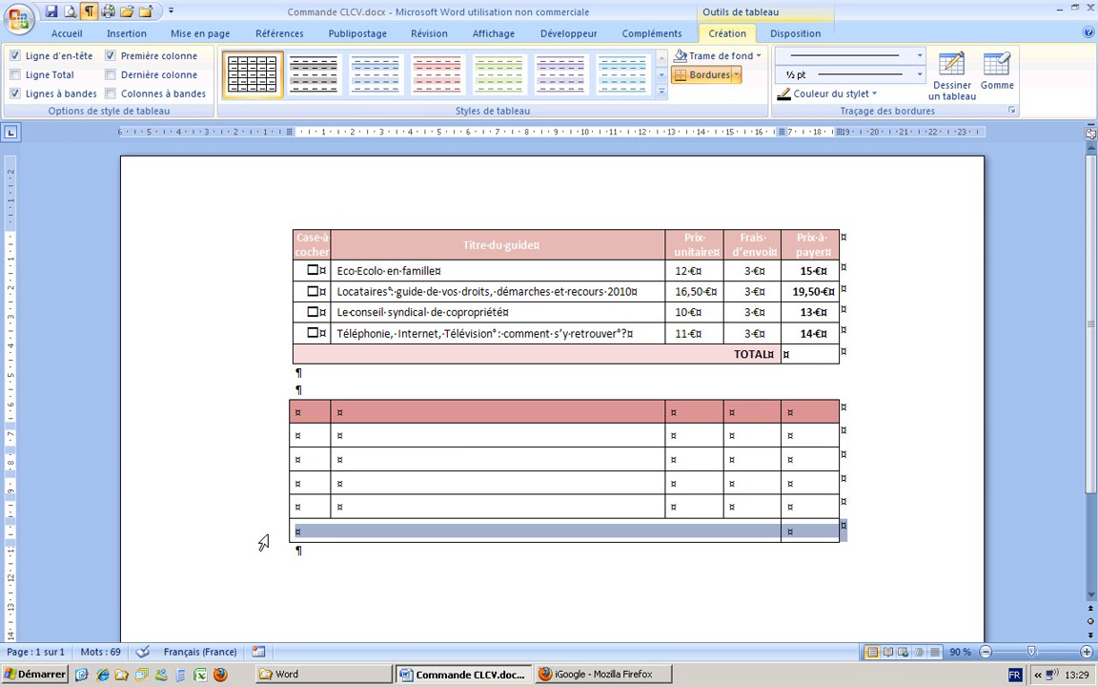
{"action": "right_click", "coordinate": [370, 536]}
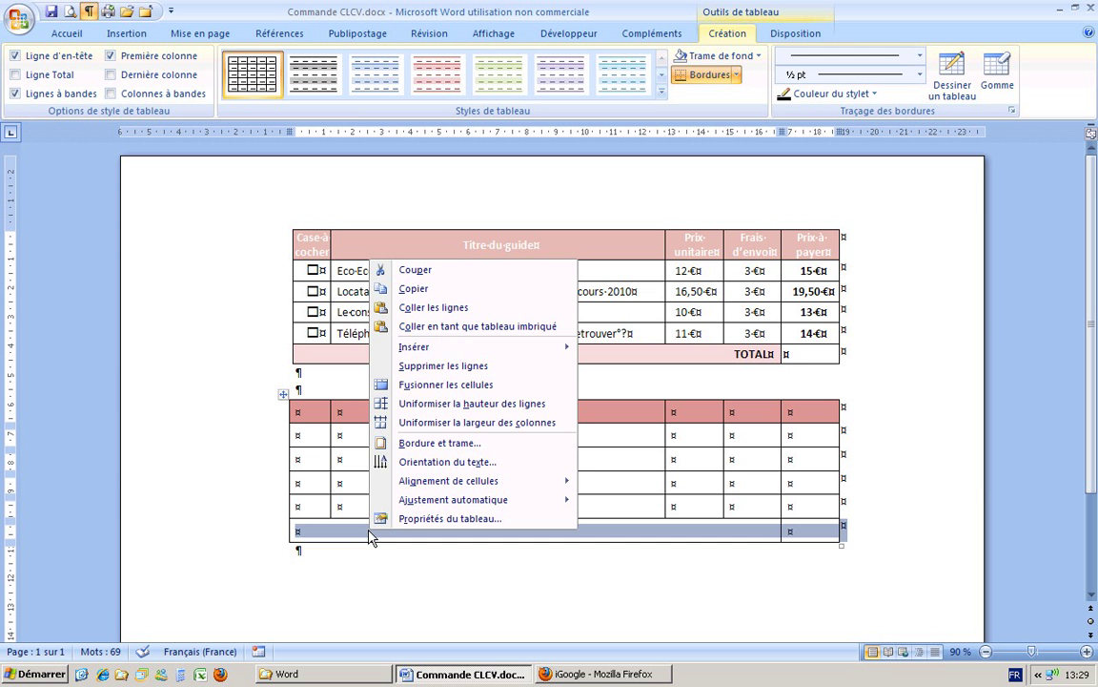
{"action": "left_click", "coordinate": [451, 441]}
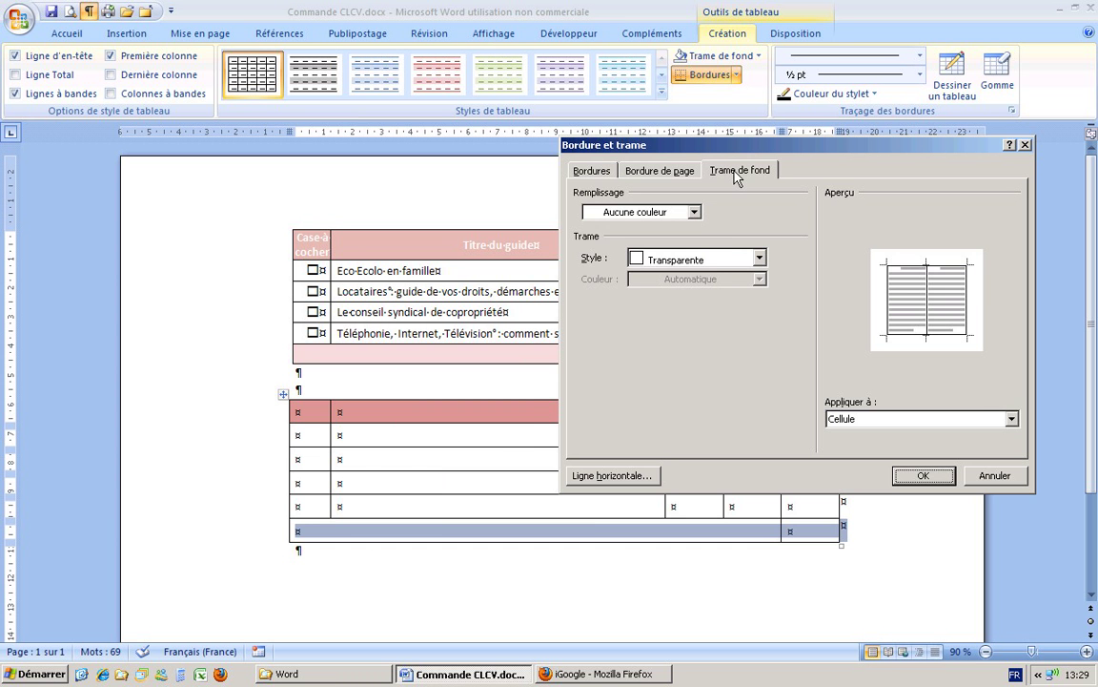
{"action": "left_click", "coordinate": [695, 212]}
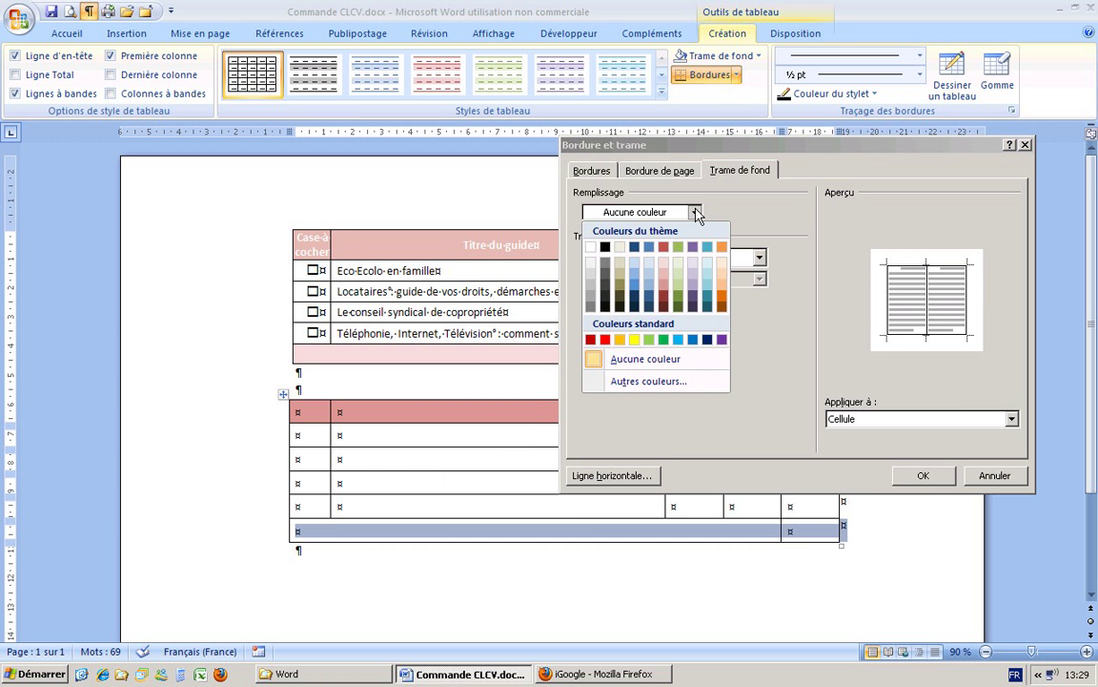
{"action": "left_click", "coordinate": [665, 269]}
{"action": "left_click", "coordinate": [923, 475]}
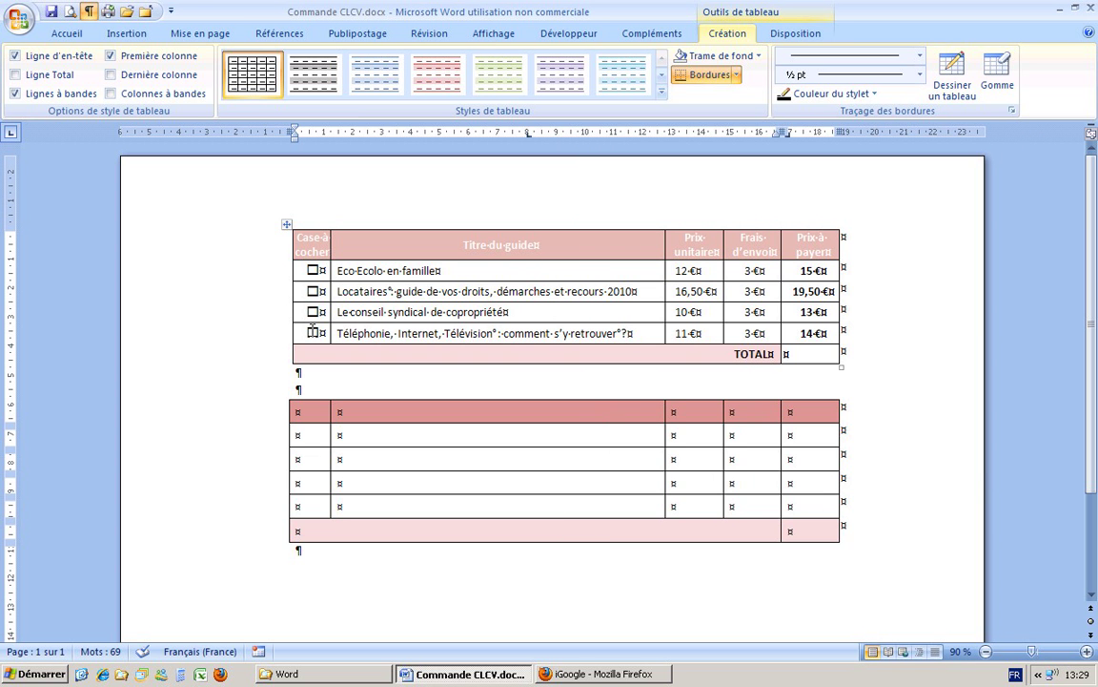
Step: Move the header texts Case à cocher, Titre du guide, Prix unitaire, Frais d'envoi and Prix à payer from the model into the new table's header row
{"action": "left_click_drag", "start_coordinate": [299, 239], "coordinate": [313, 422]}
{"action": "left_click_drag", "start_coordinate": [464, 245], "coordinate": [391, 418]}
{"action": "left_click_drag", "start_coordinate": [683, 237], "coordinate": [696, 417]}
{"action": "left_click_drag", "start_coordinate": [745, 239], "coordinate": [763, 416]}
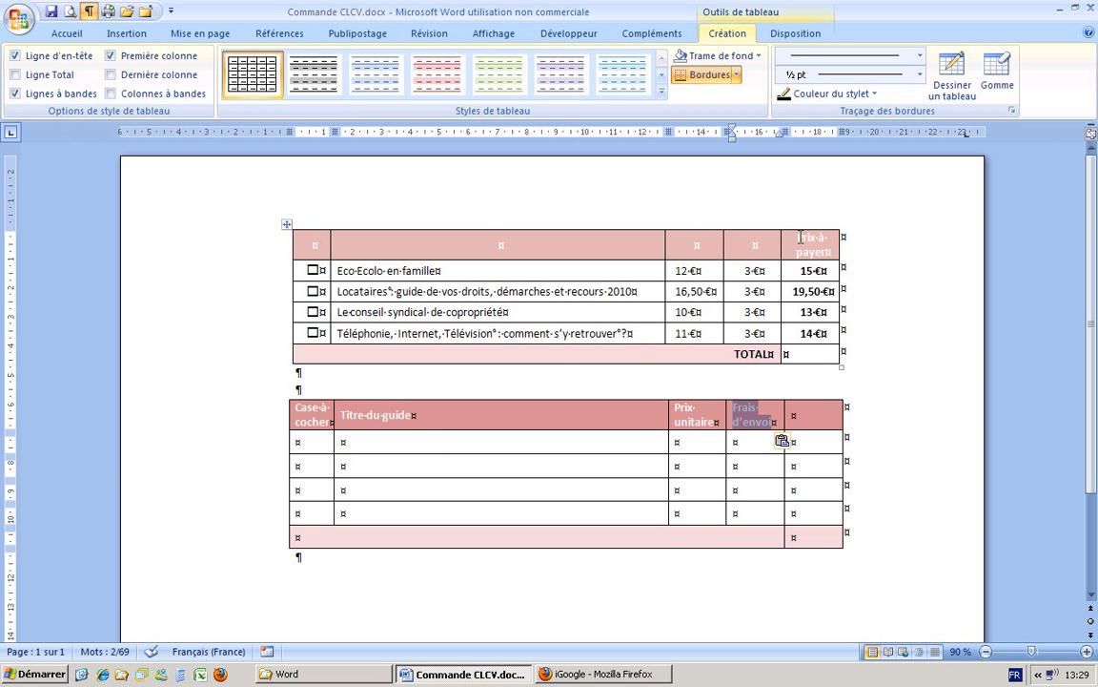
{"action": "left_click_drag", "start_coordinate": [798, 236], "coordinate": [817, 413]}
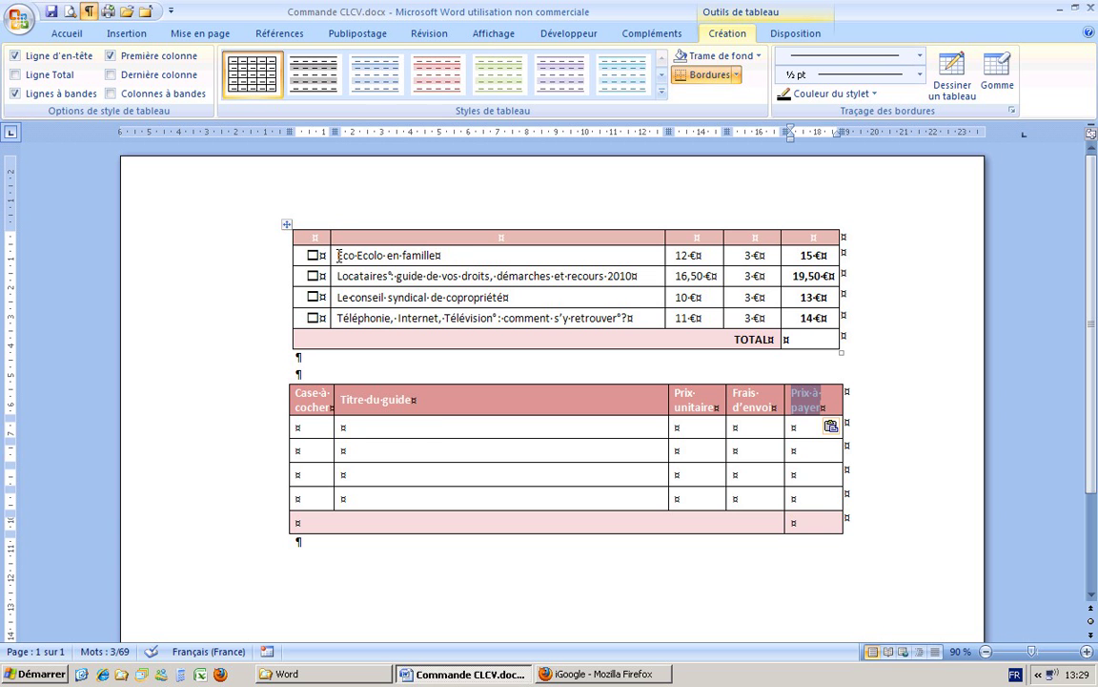
Step: Move the first guide's entries from the model into the new table's second row: Eco Ecolo en famille, 12 €, 3 €, 15 € and the checkbox
{"action": "left_click_drag", "start_coordinate": [340, 256], "coordinate": [409, 438]}
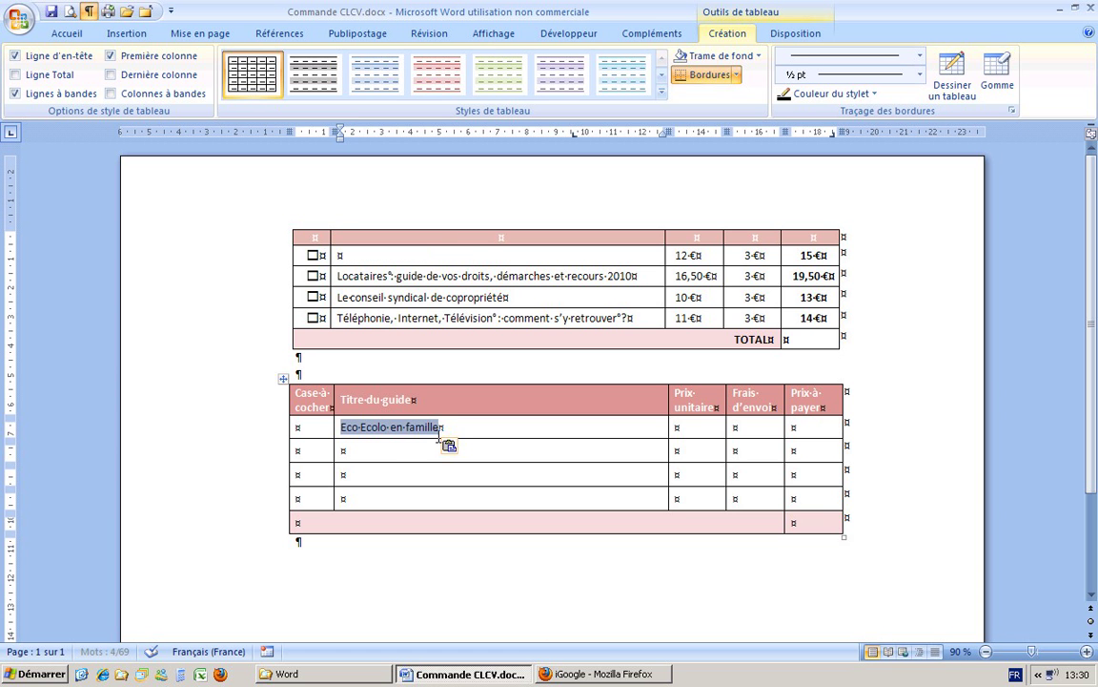
{"action": "left_click_drag", "start_coordinate": [676, 255], "coordinate": [700, 426]}
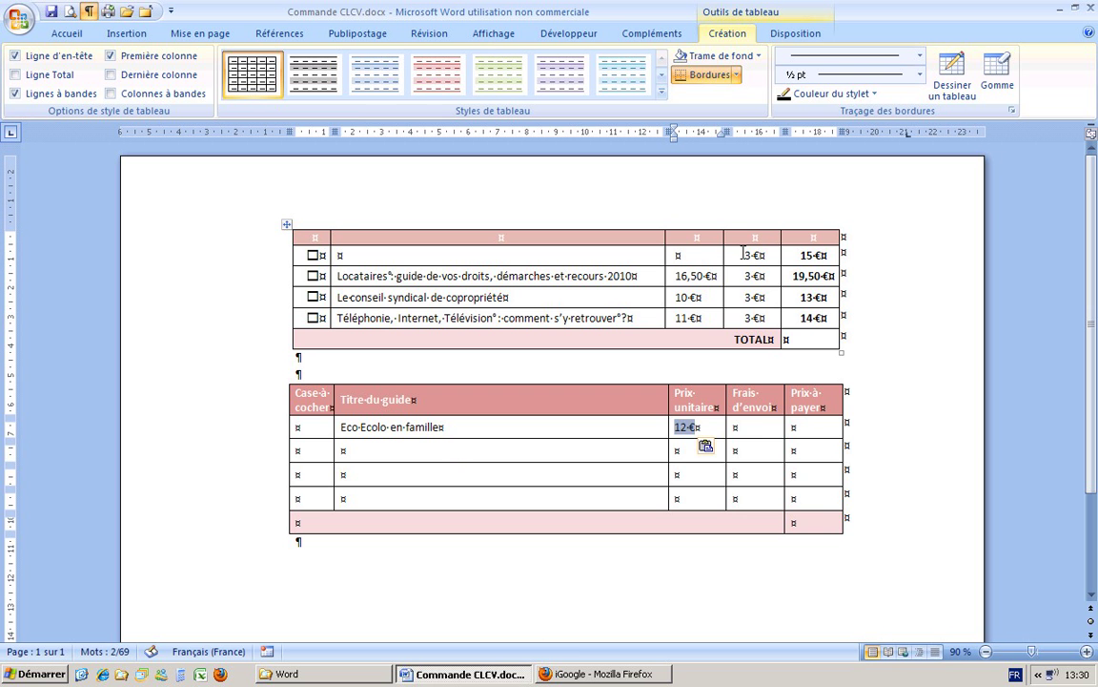
{"action": "left_click_drag", "start_coordinate": [746, 256], "coordinate": [749, 427]}
{"action": "left_click_drag", "start_coordinate": [797, 256], "coordinate": [809, 436]}
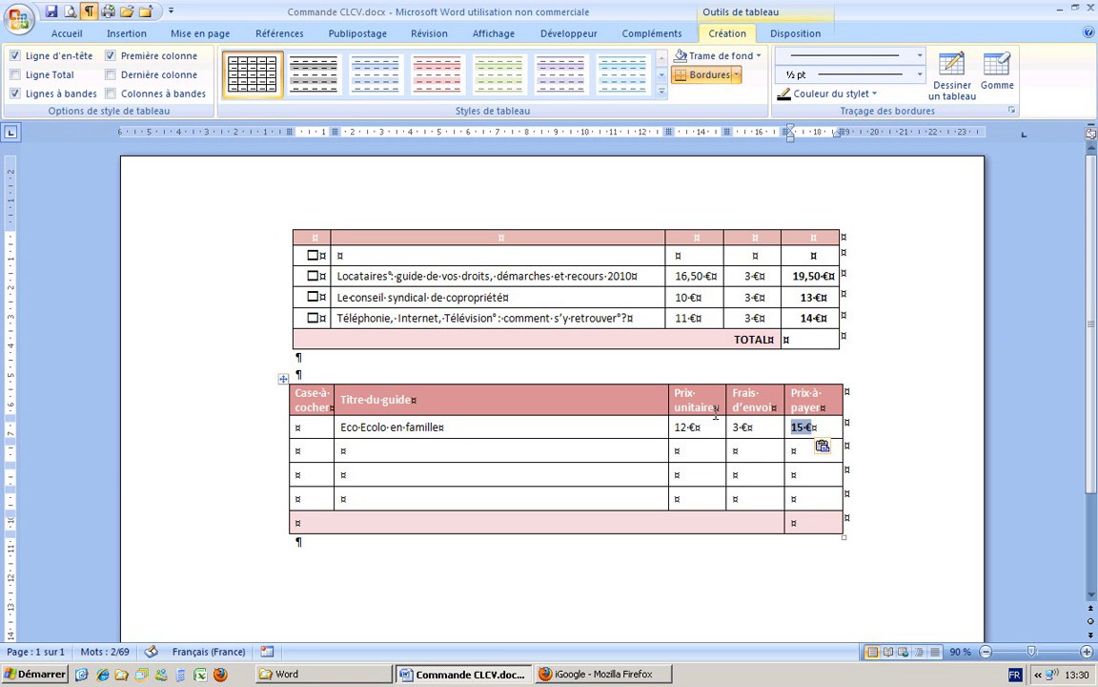
{"action": "left_click", "coordinate": [313, 256]}
{"action": "left_click_drag", "start_coordinate": [314, 255], "coordinate": [303, 427]}
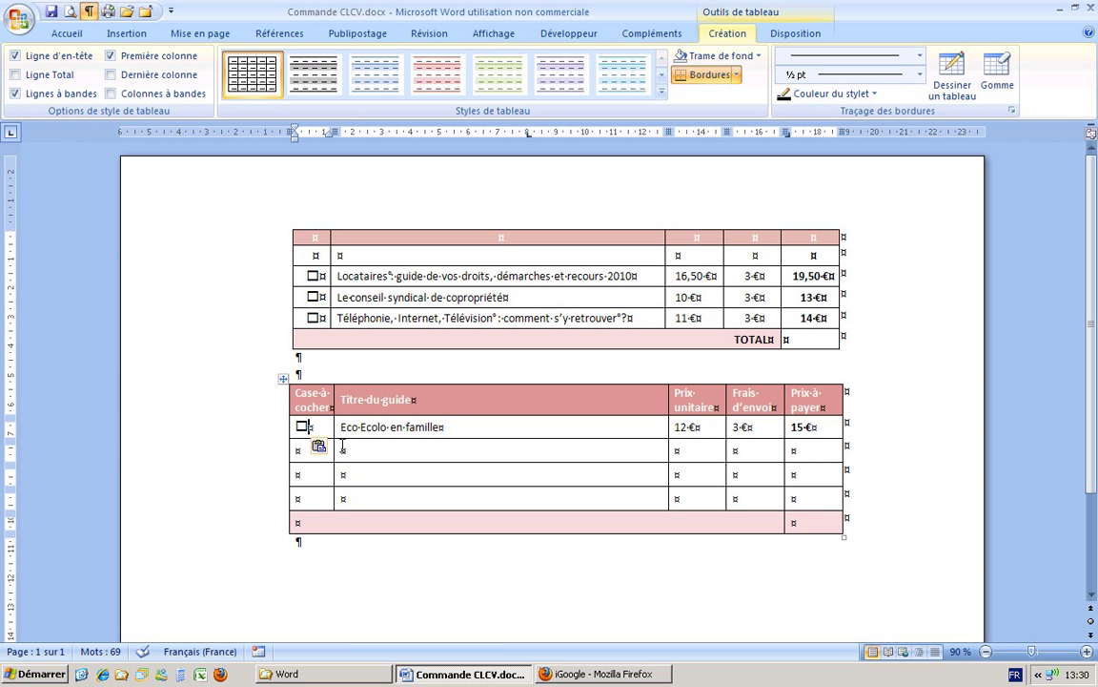
Step: Centre the checkbox of the first guide and the three price columns of all four guide rows horizontally in the new table
{"action": "left_click", "coordinate": [312, 426]}
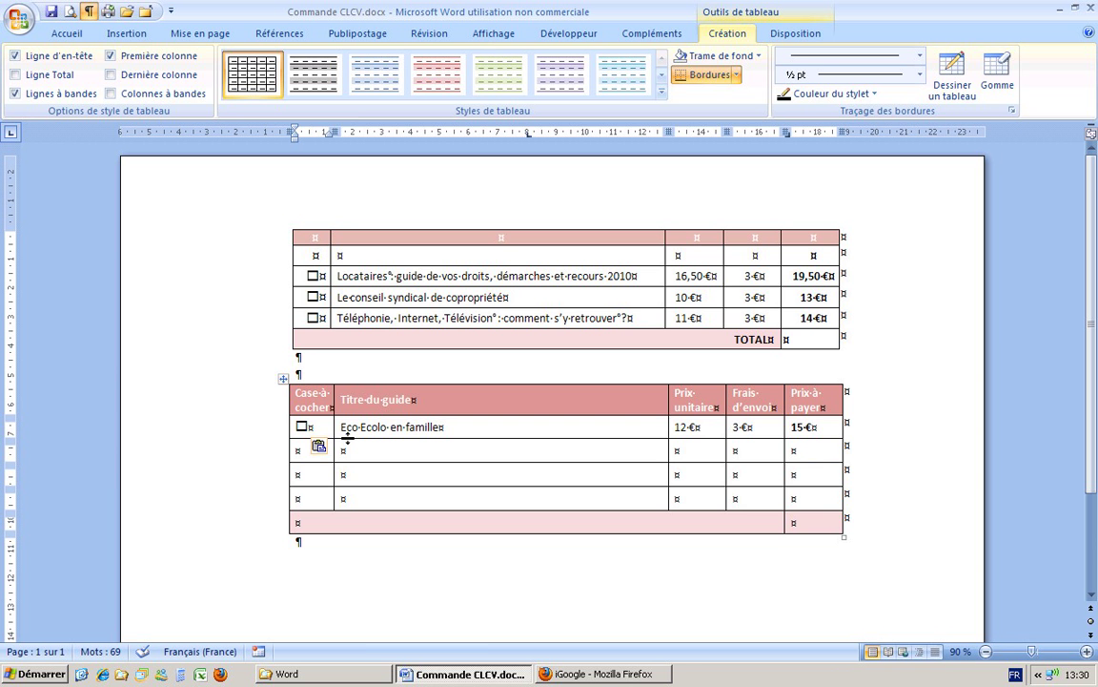
{"action": "left_click", "coordinate": [71, 36]}
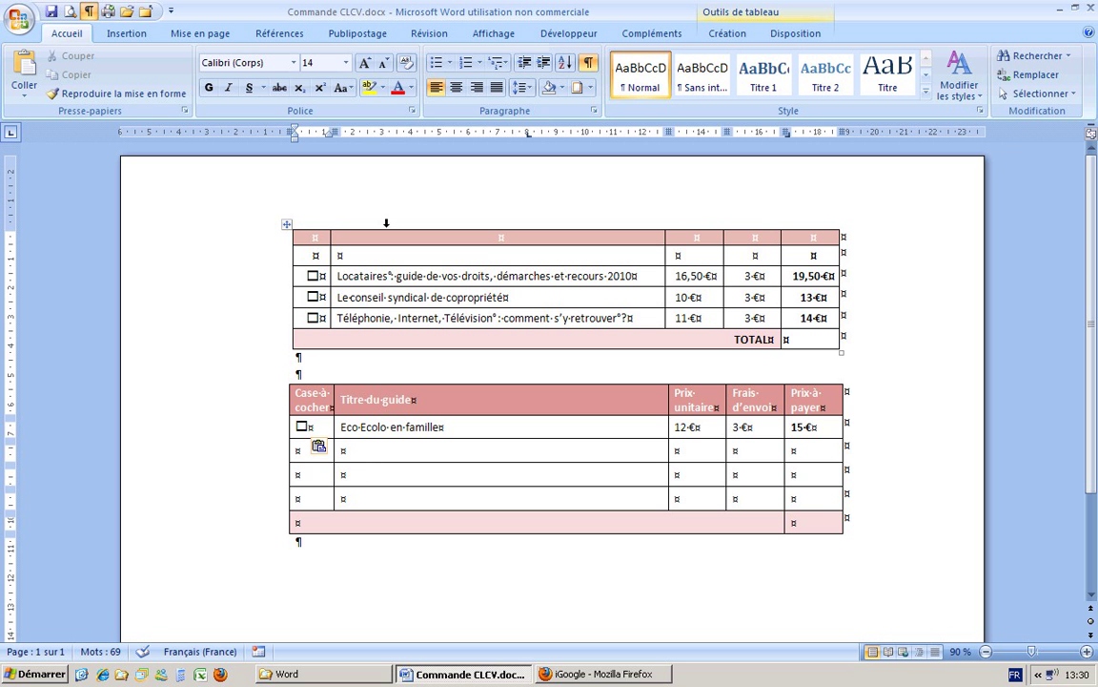
{"action": "left_click", "coordinate": [455, 89]}
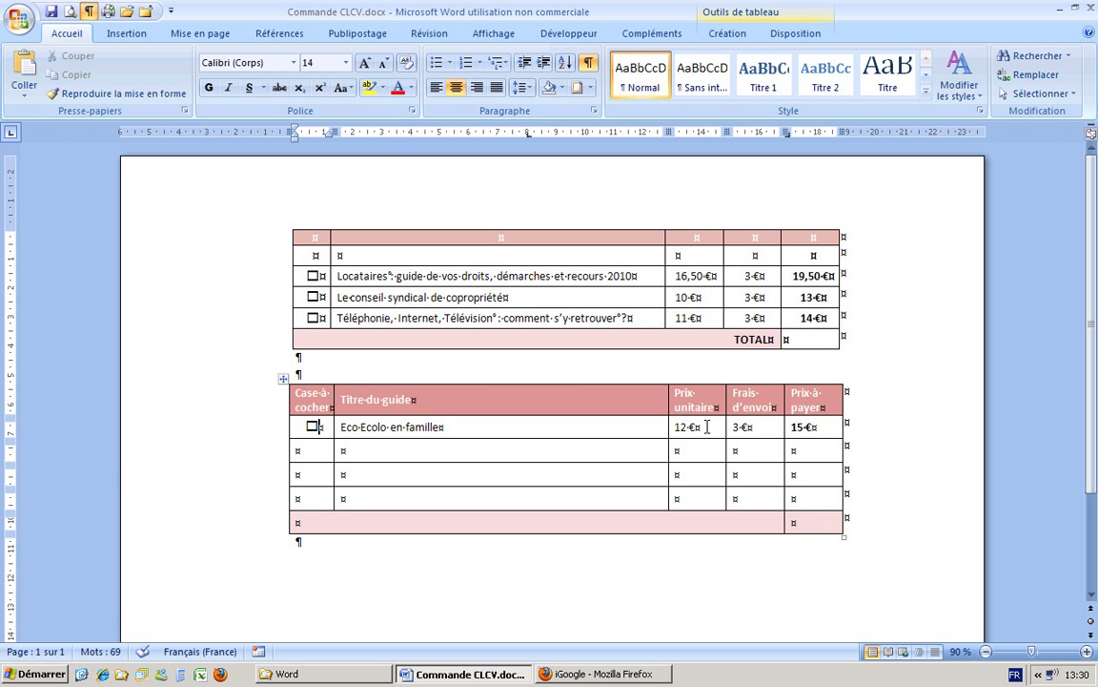
{"action": "left_click_drag", "start_coordinate": [707, 427], "coordinate": [796, 434]}
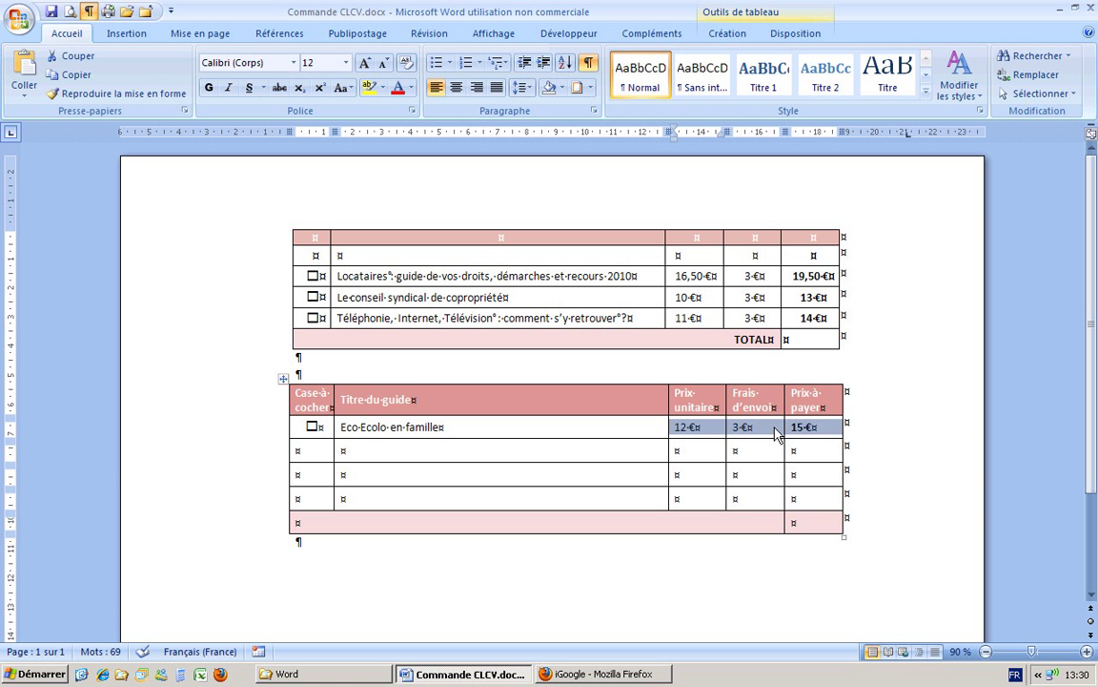
{"action": "left_click_drag", "start_coordinate": [693, 428], "coordinate": [797, 500]}
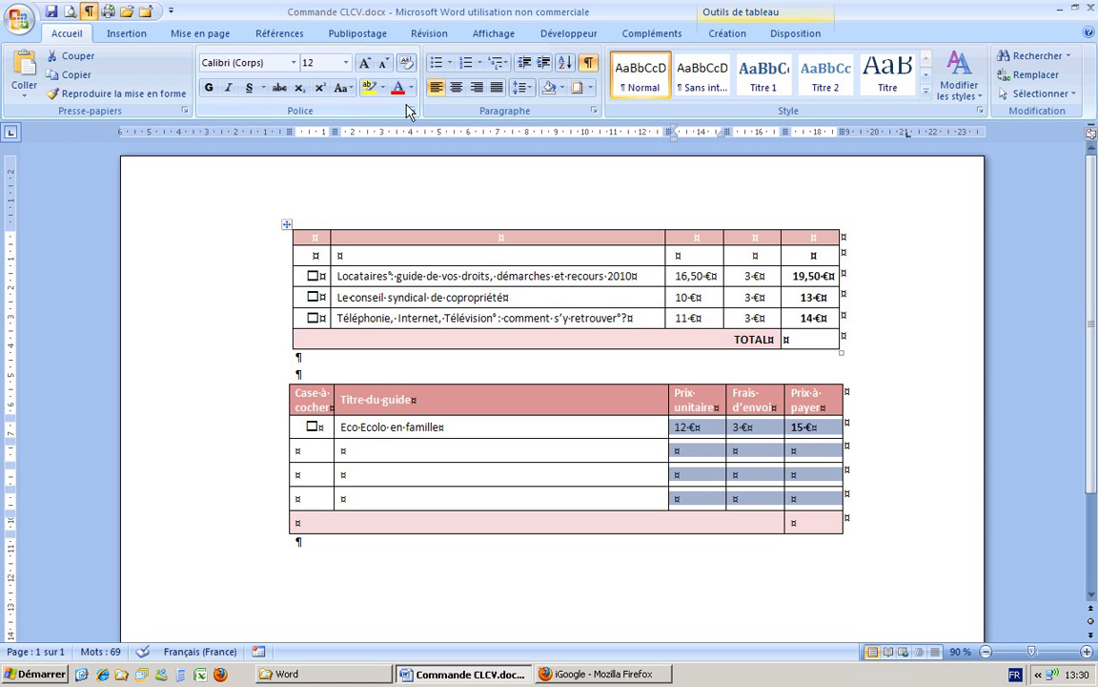
{"action": "left_click", "coordinate": [456, 87]}
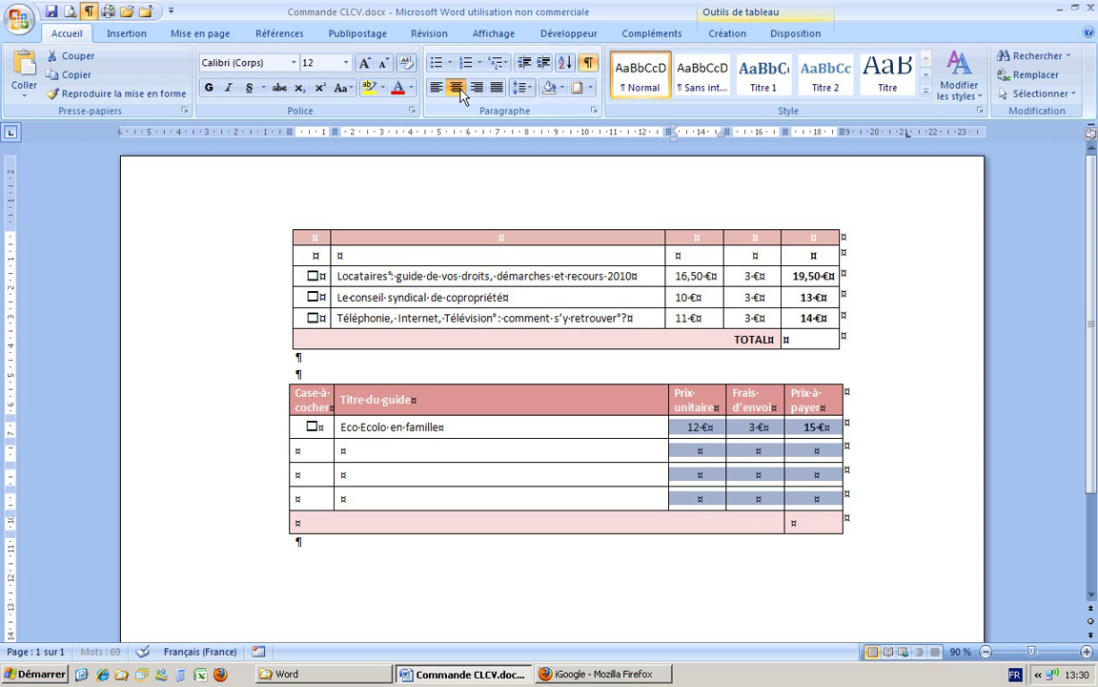
{"action": "left_click", "coordinate": [708, 458]}
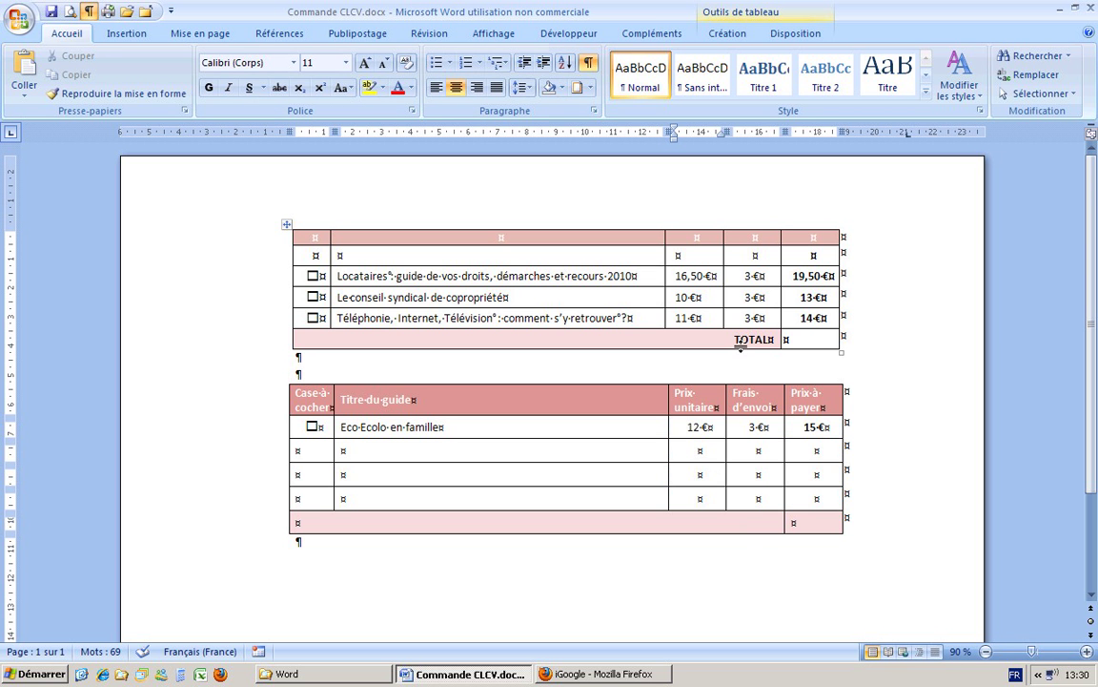
Step: Move the word TOTAL from the model into the merged cell of the new table's last row and right-align it
{"action": "left_click_drag", "start_coordinate": [735, 338], "coordinate": [769, 527]}
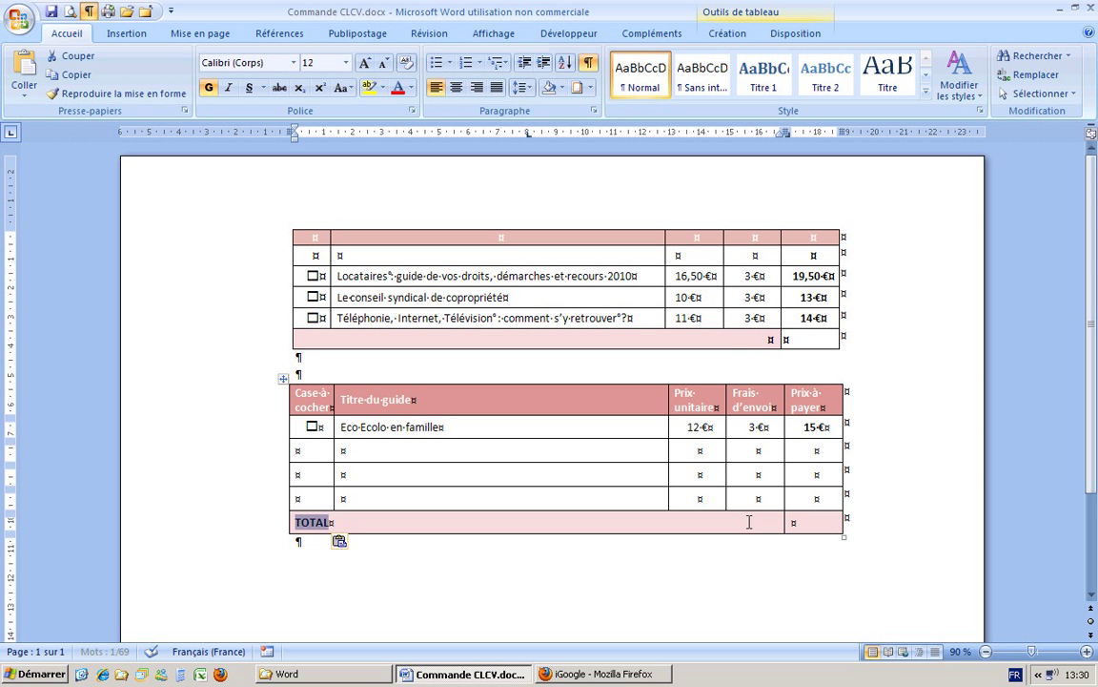
{"action": "left_click", "coordinate": [476, 86]}
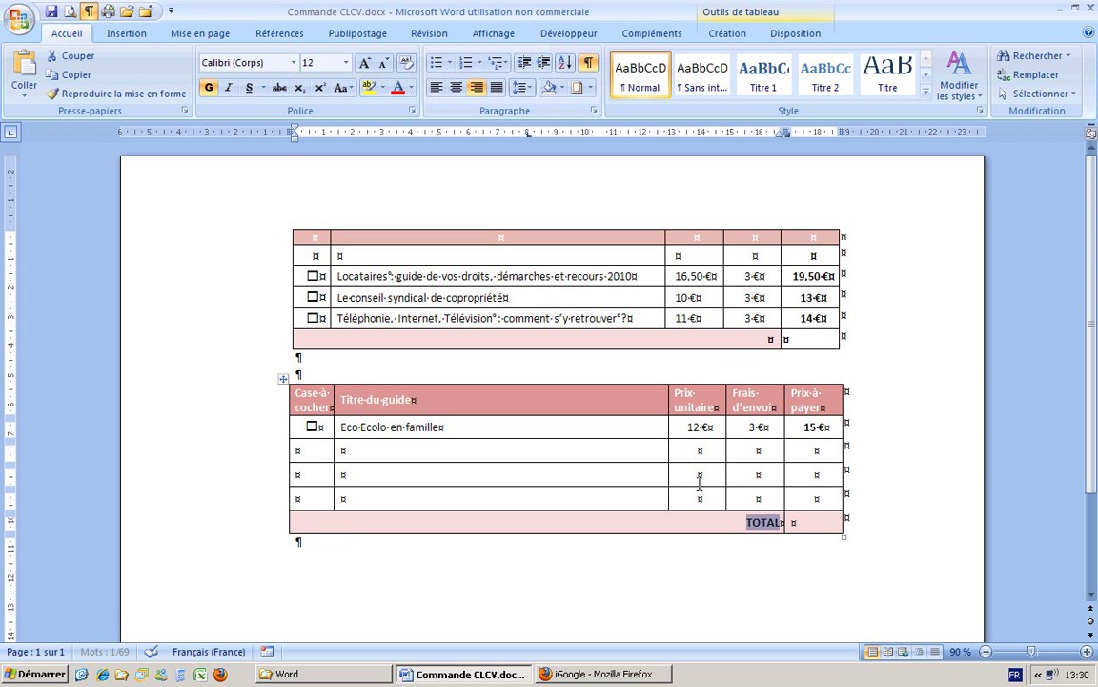
{"action": "left_click", "coordinate": [441, 456]}
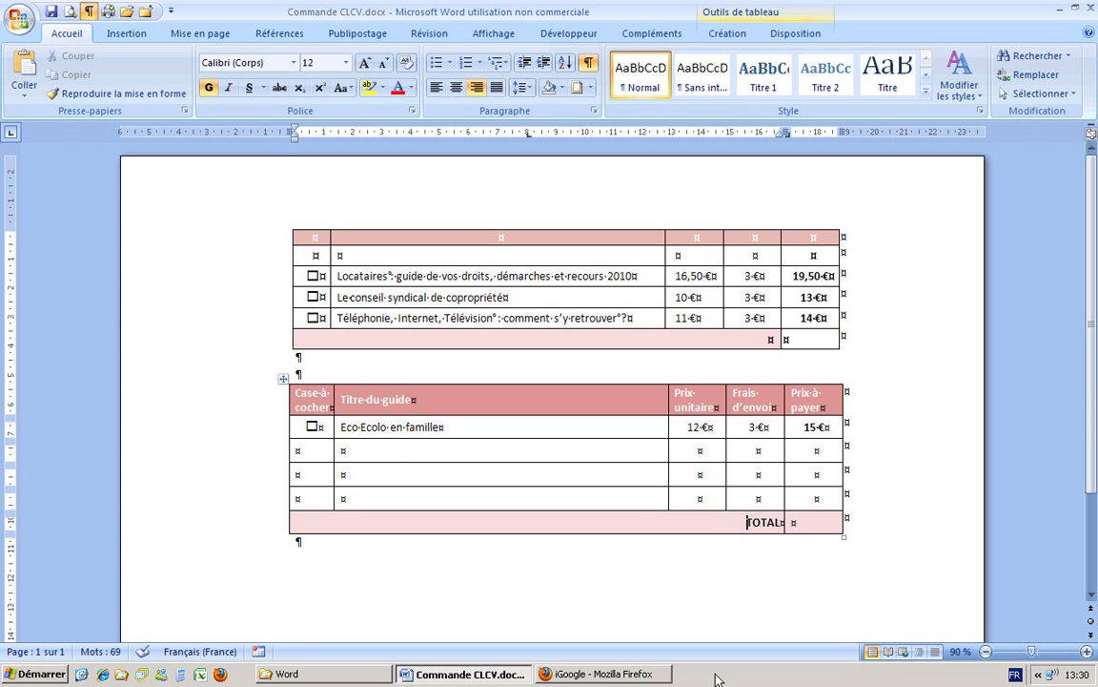
{"action": "left_click", "coordinate": [657, 674]}
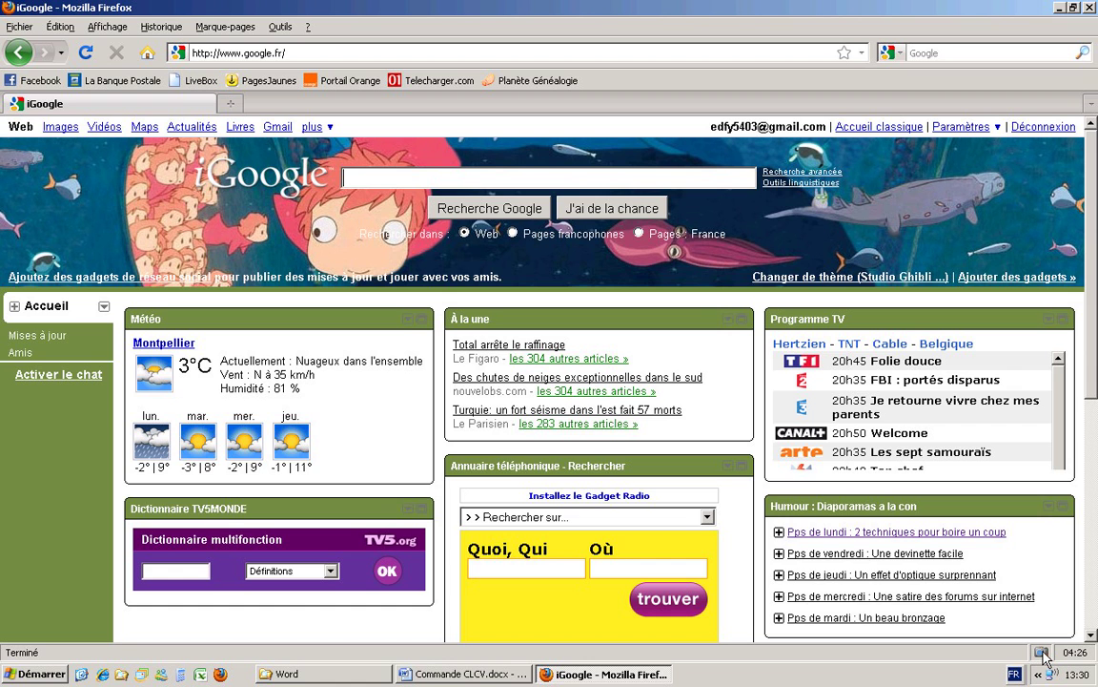